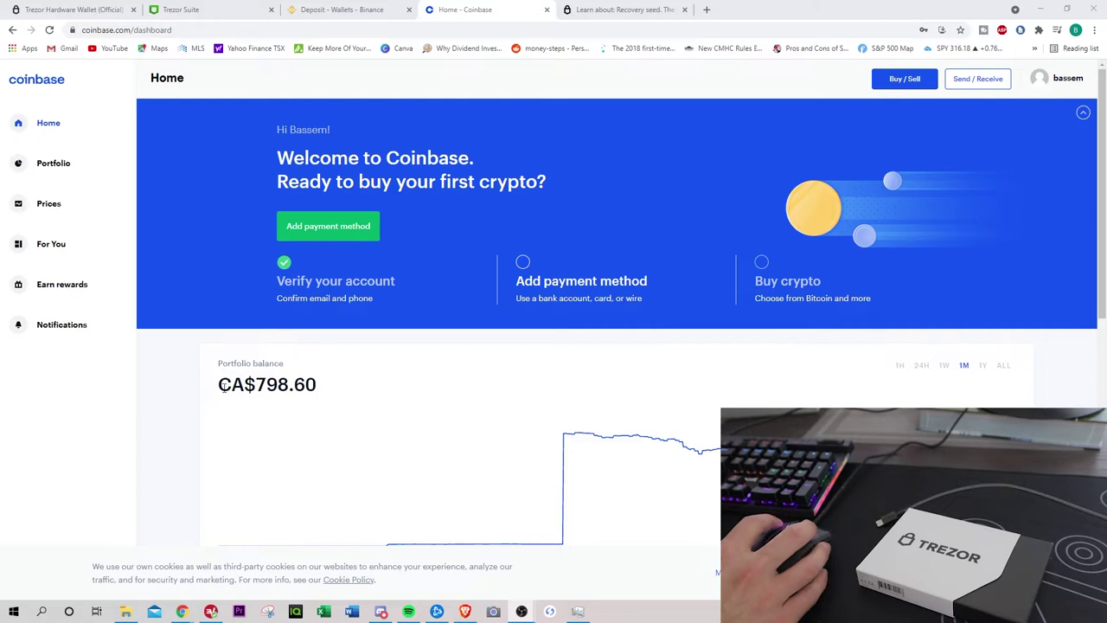
# Highlight the CA$798.60 Coinbase balance, then switch to the Trezor welcome page tab
pyautogui.moveTo(224, 386); pyautogui.dragTo(316, 390)
pyautogui.click(317, 392)
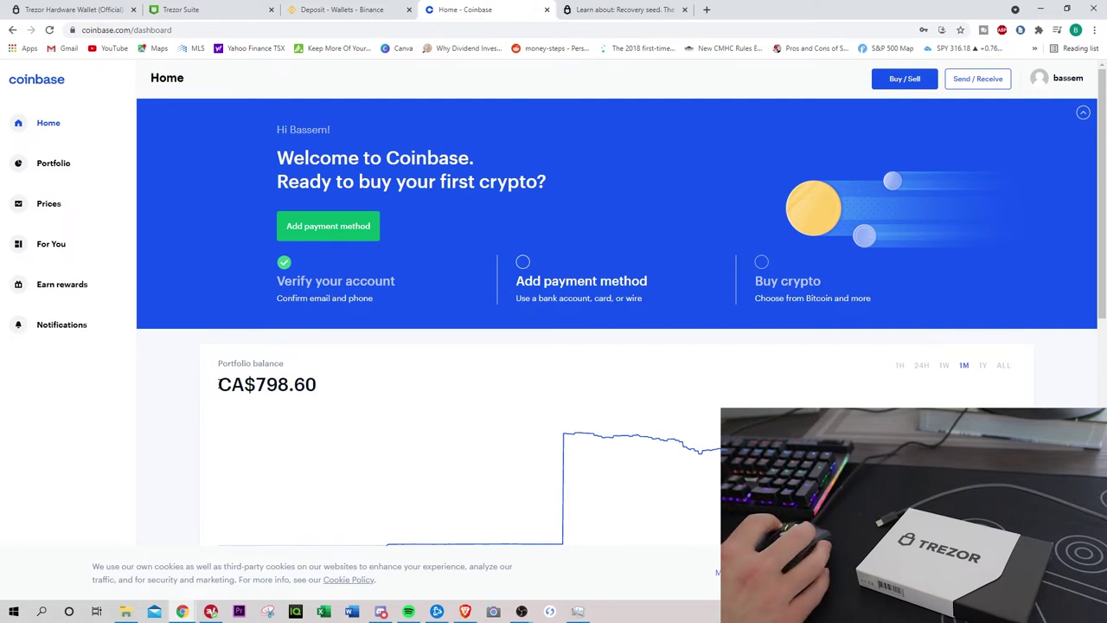
pyautogui.tripleClick(317, 389)
pyautogui.click(319, 394)
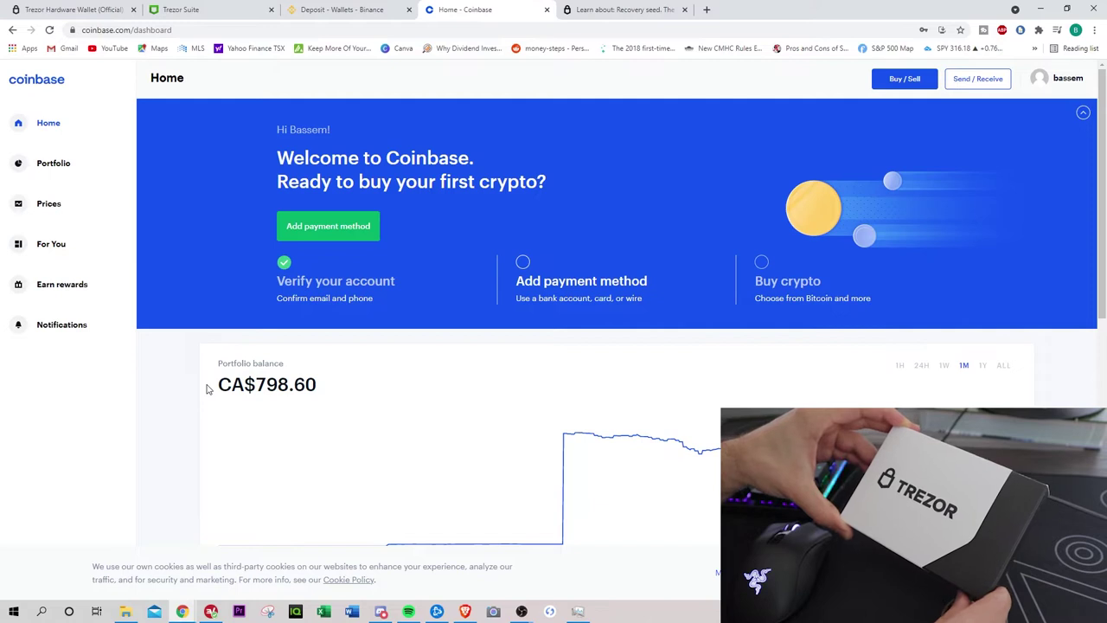
pyautogui.click(39, 9)
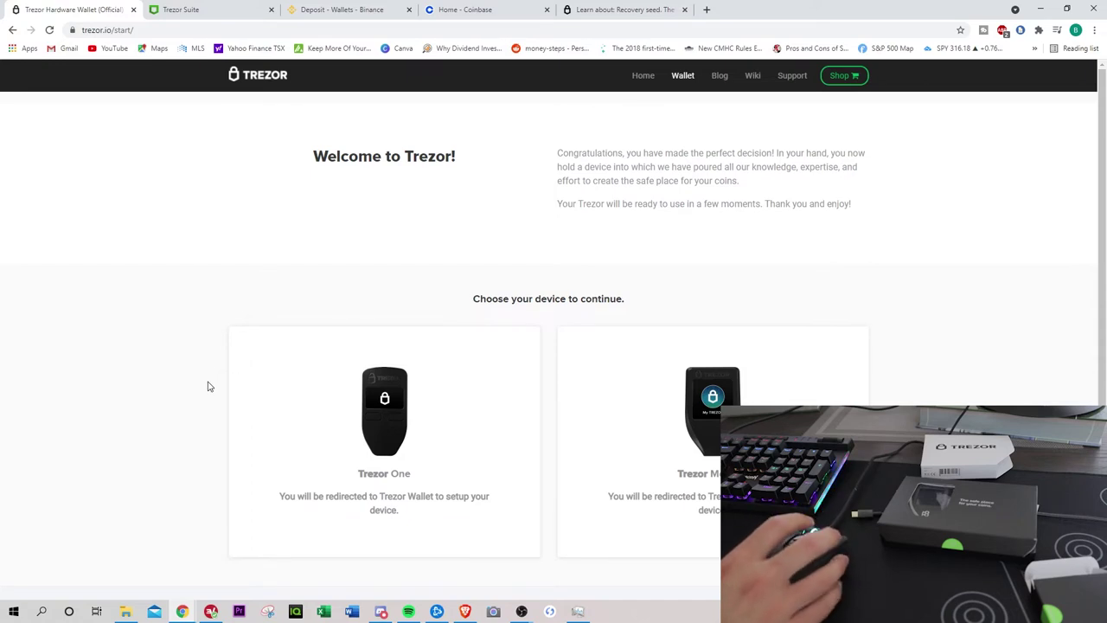
# Move from trezor.io/start to the Trezor Suite page at suite.trezor.io
pyautogui.click(208, 35)
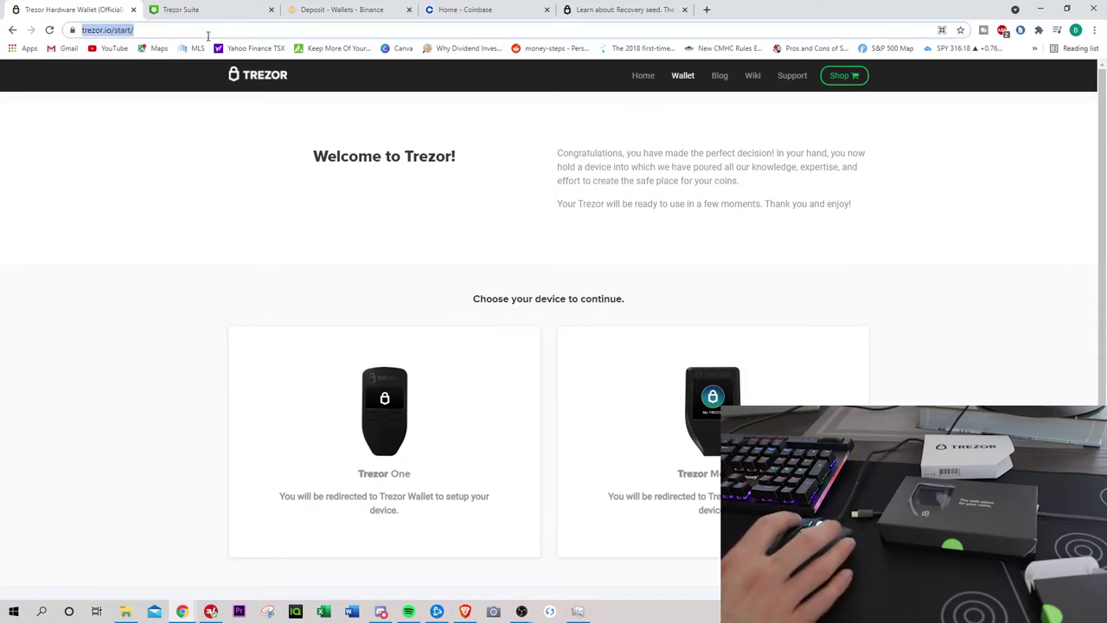
pyautogui.click(106, 280)
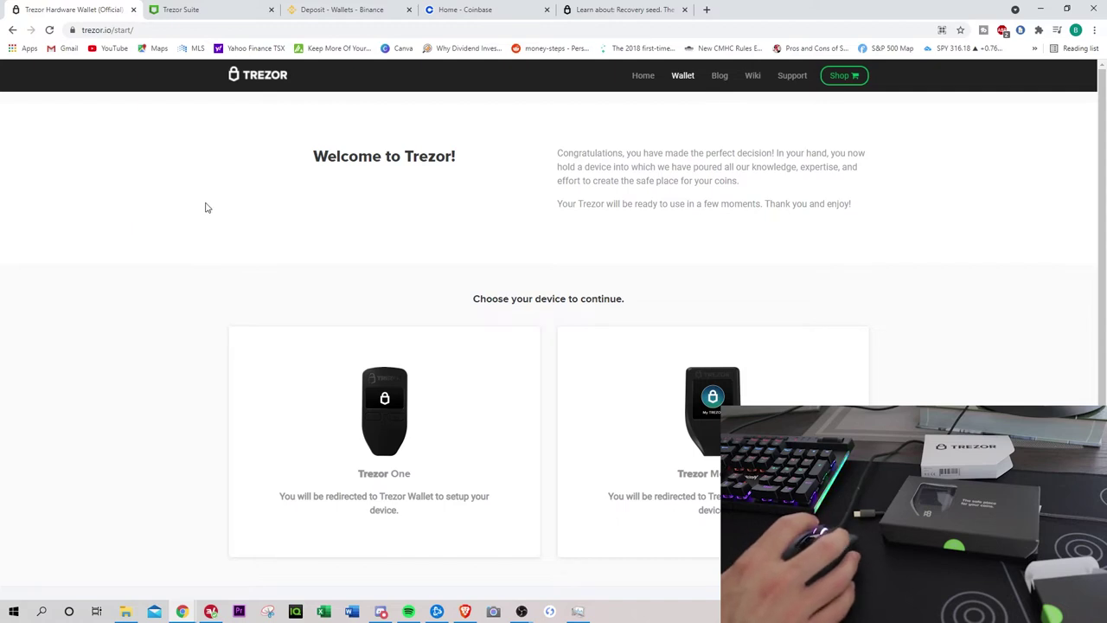
pyautogui.click(216, 9)
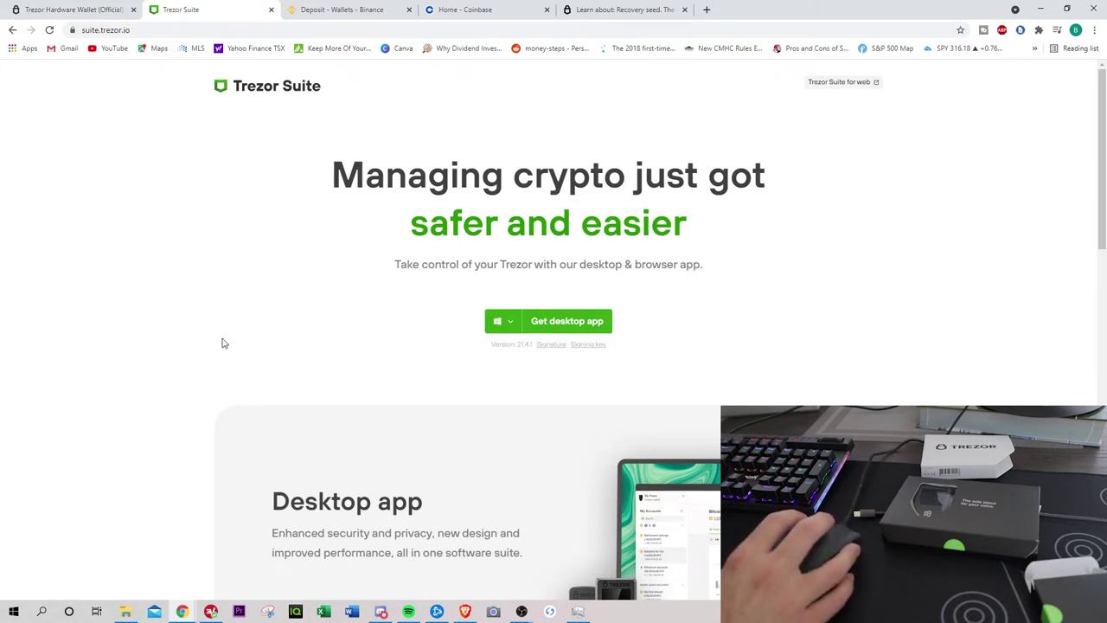
# Skim the suite.trezor.io features, then view the 'Understanding the recovery seed' article
pyautogui.scroll(-5, 224, 333)
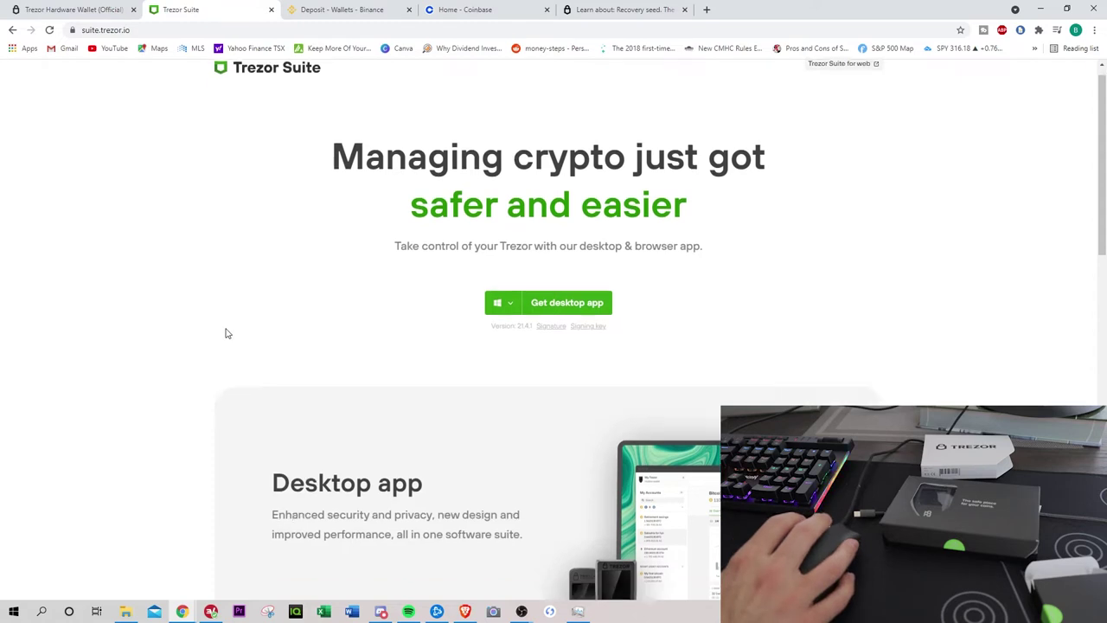
pyautogui.scroll(-2, 229, 333)
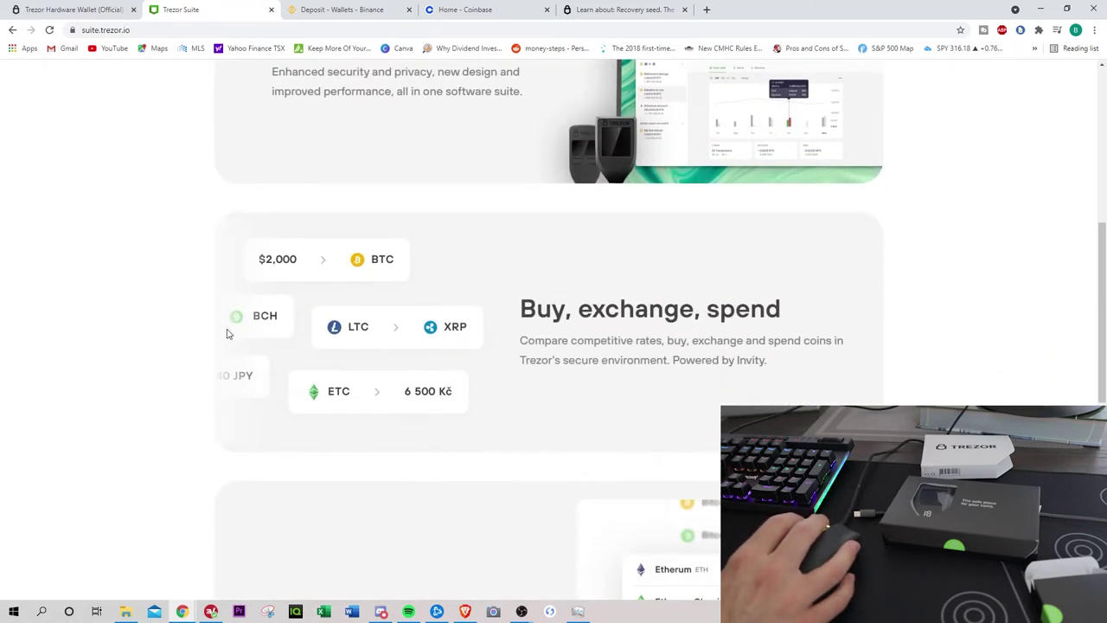
pyautogui.scroll(-3, 229, 334)
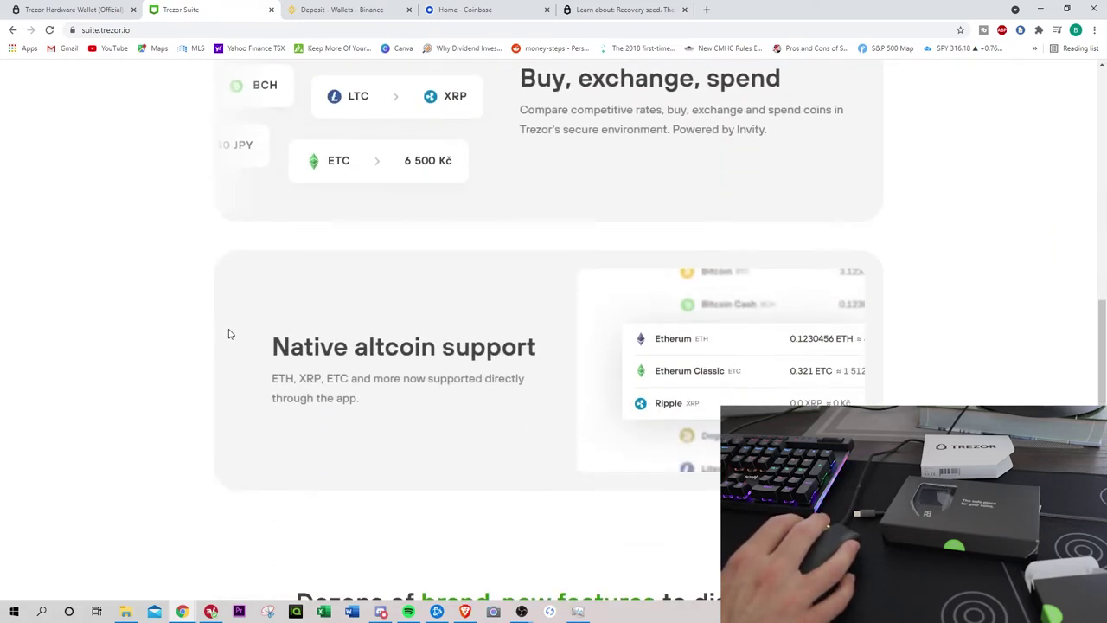
pyautogui.scroll(-3, 215, 334)
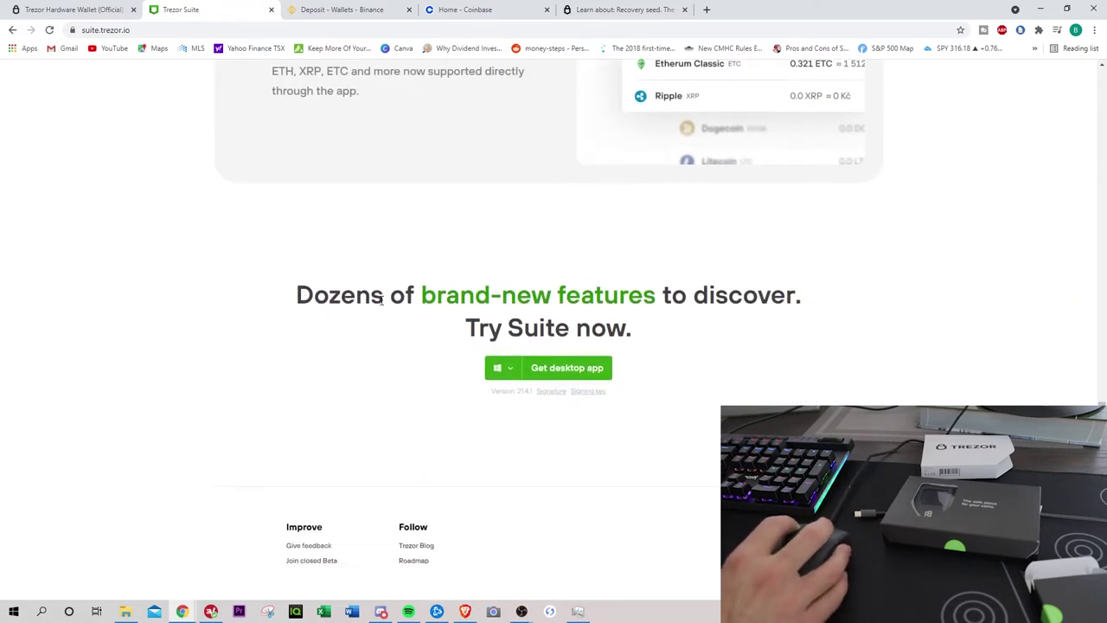
pyautogui.scroll(9, 208, 298)
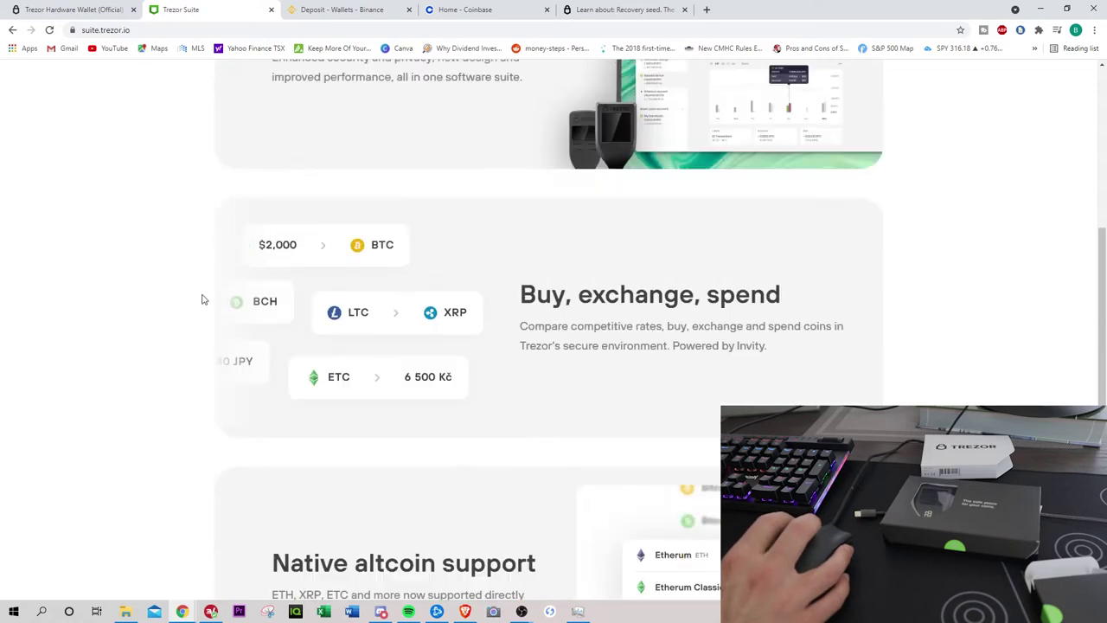
pyautogui.scroll(3, 204, 297)
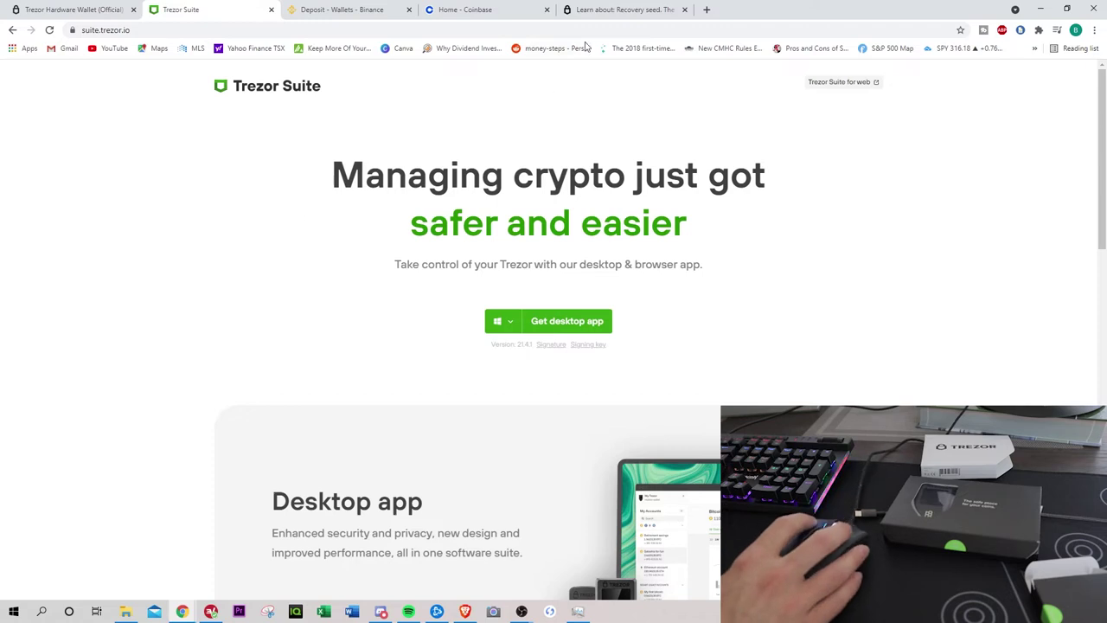
pyautogui.click(605, 10)
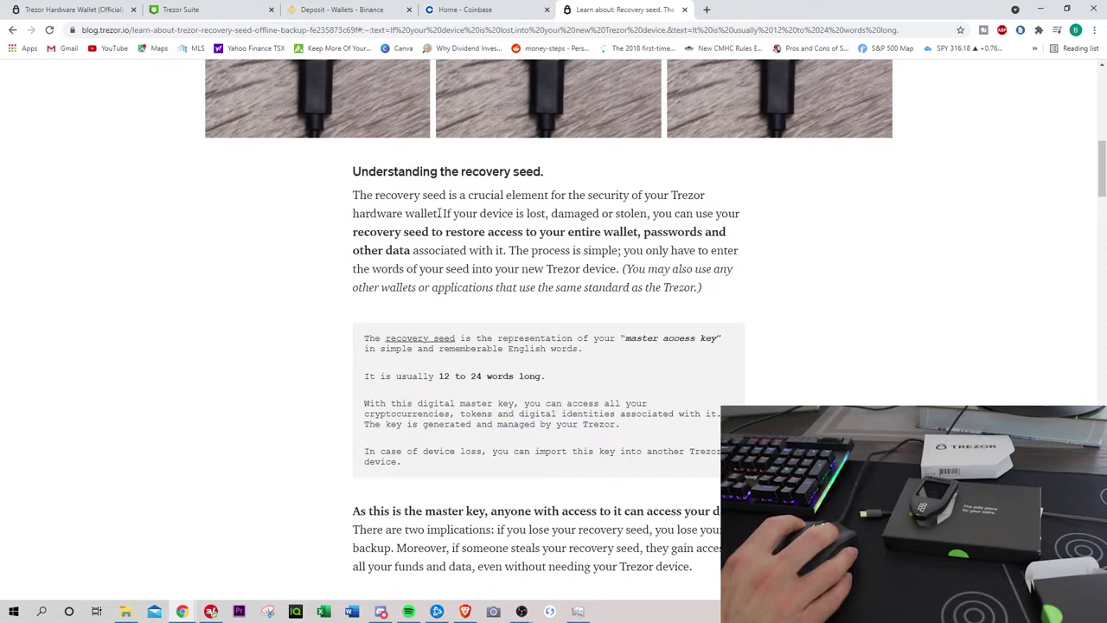
pyautogui.moveTo(441, 214); pyautogui.dragTo(505, 256)
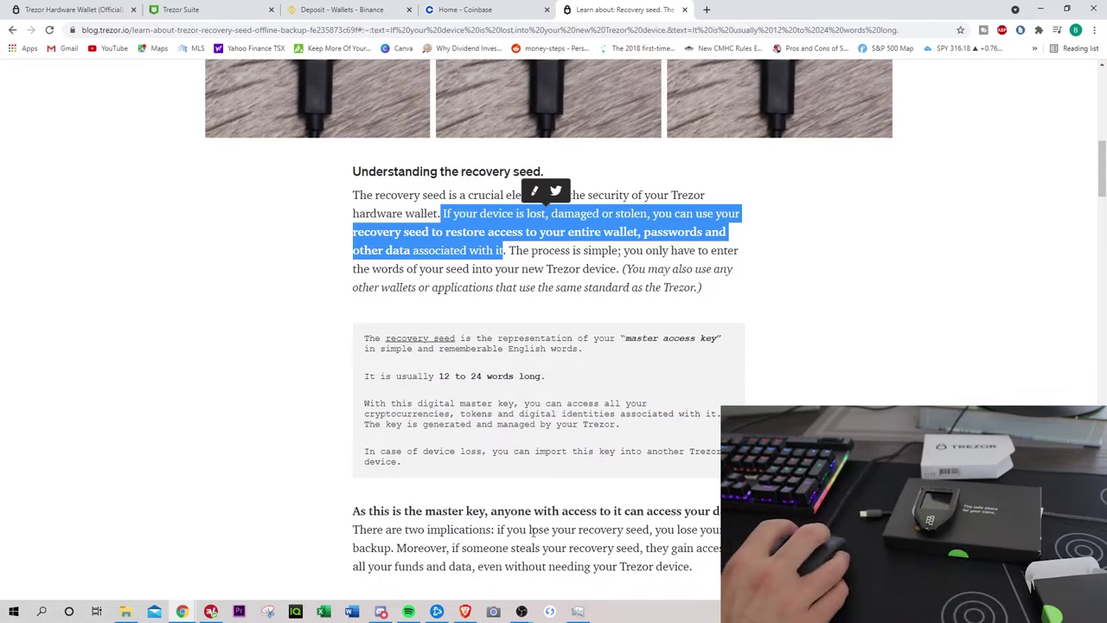
pyautogui.click(354, 511)
pyautogui.moveTo(354, 510); pyautogui.dragTo(644, 511)
pyautogui.click(689, 510)
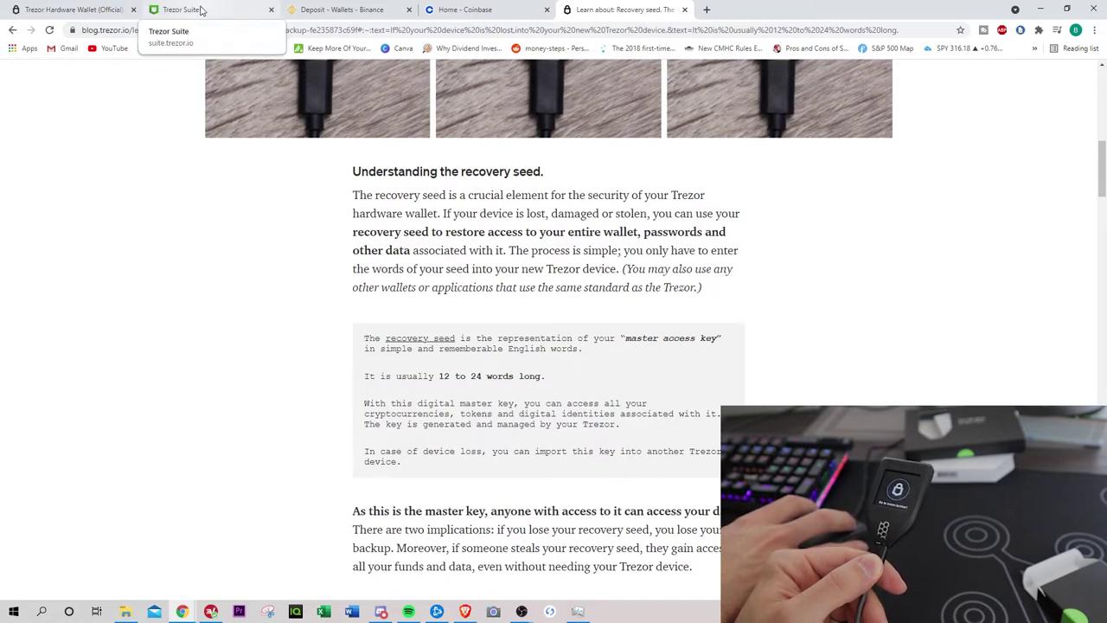
# Download the Trezor Suite 21.4.1 desktop app and launch the finished installer
pyautogui.click(199, 10)
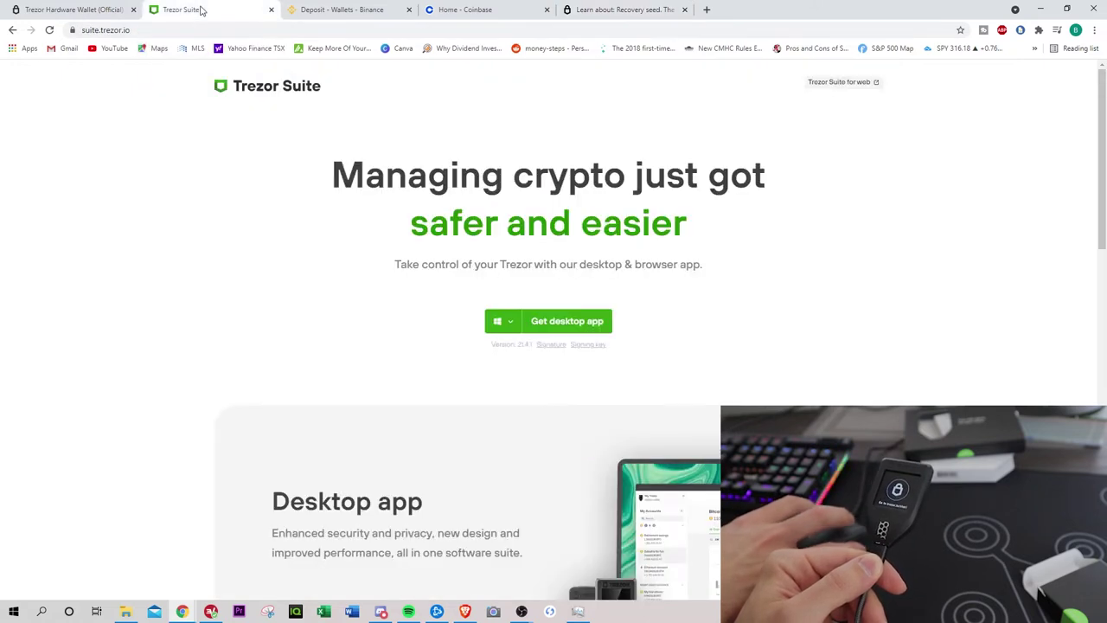
pyautogui.click(548, 327)
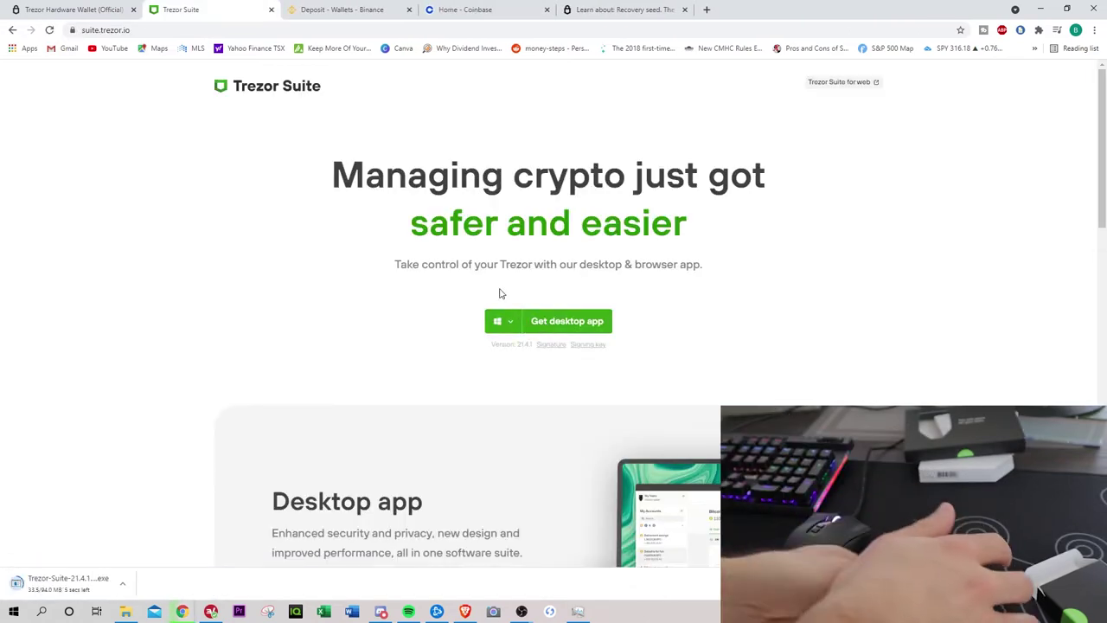
pyautogui.click(65, 583)
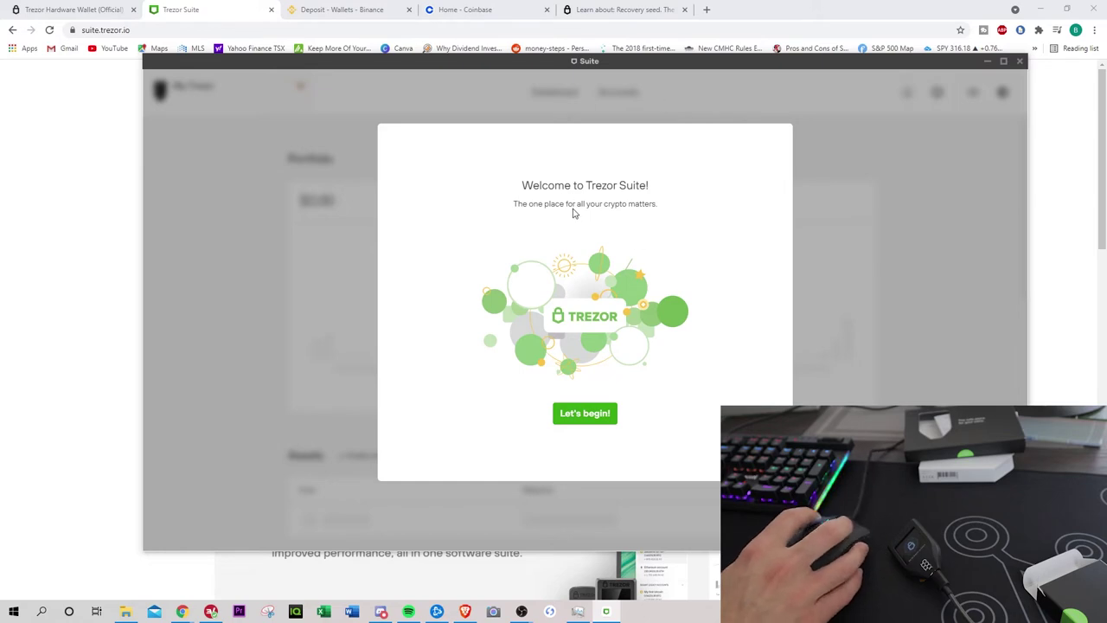
# Start the Trezor Suite walkthrough with anonymous usage data sharing left off
pyautogui.click(583, 417)
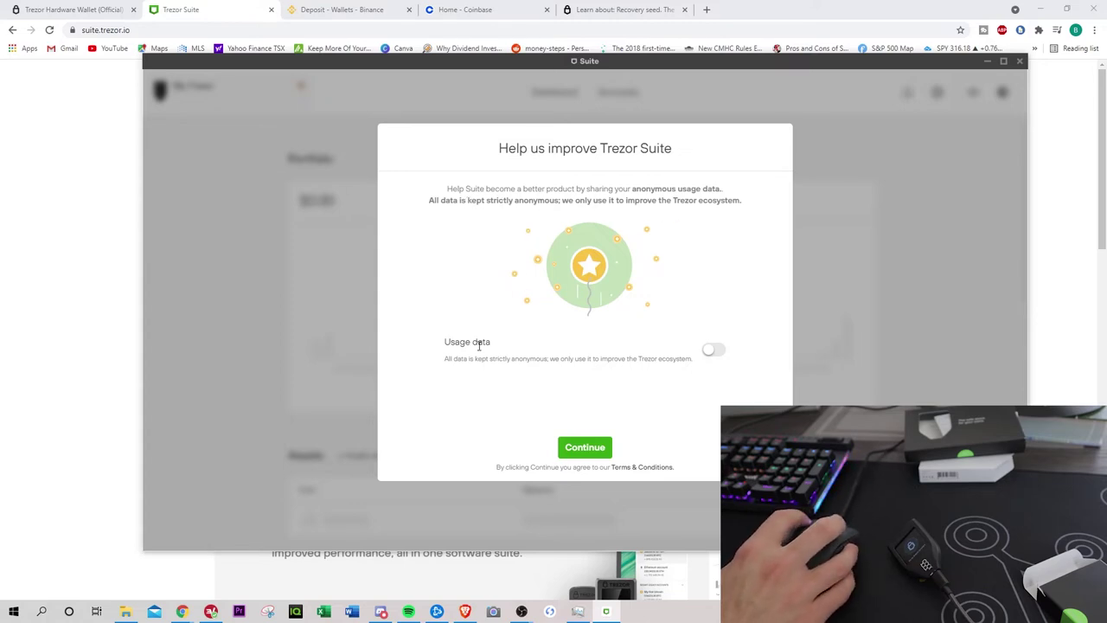
pyautogui.click(715, 351)
pyautogui.click(716, 353)
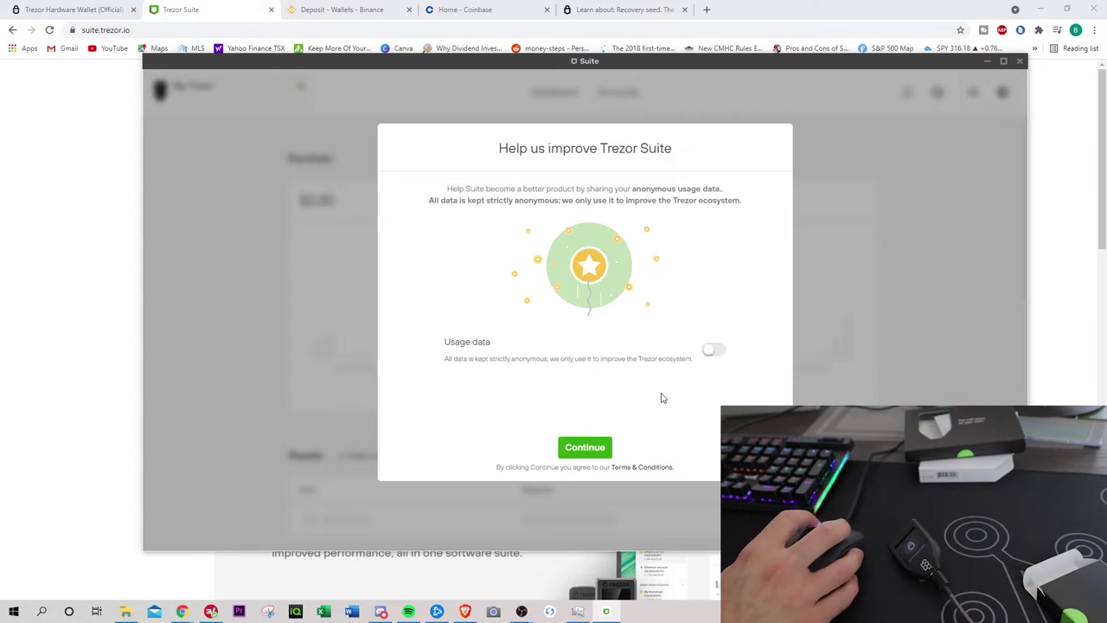
pyautogui.click(584, 448)
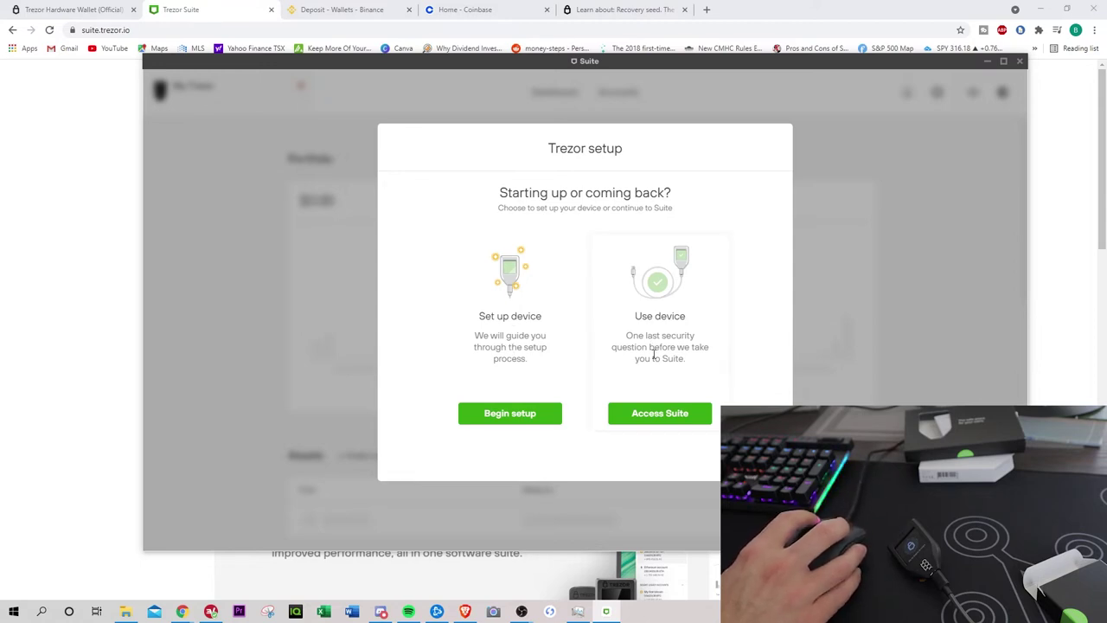
# Choose to create a new wallet and mark the Trezor as previously used, skipping checks
pyautogui.click(506, 420)
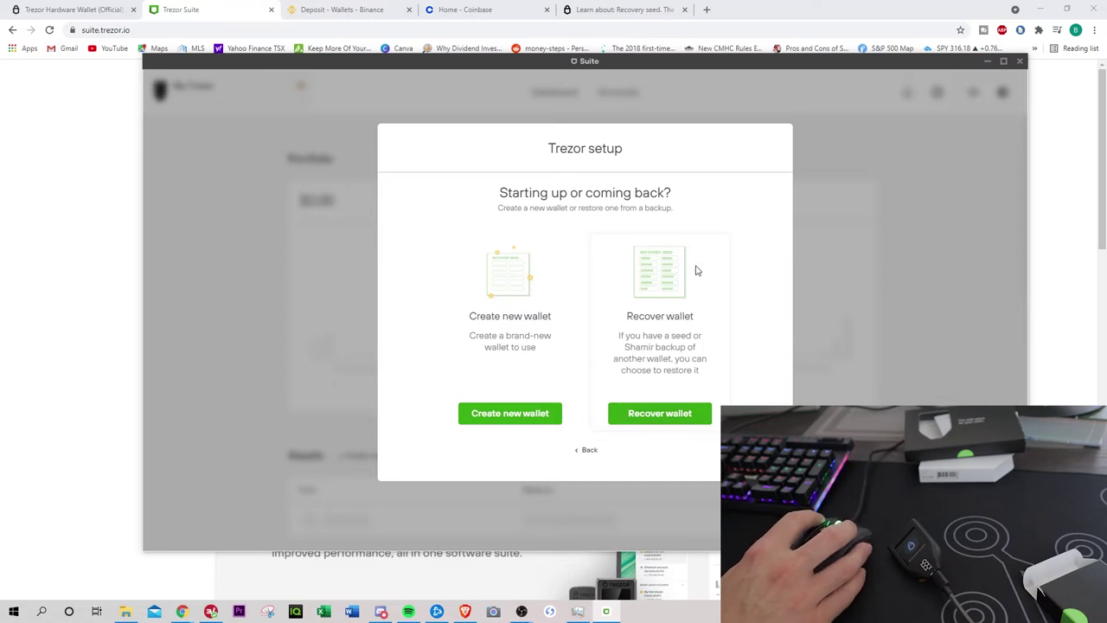
pyautogui.click(512, 420)
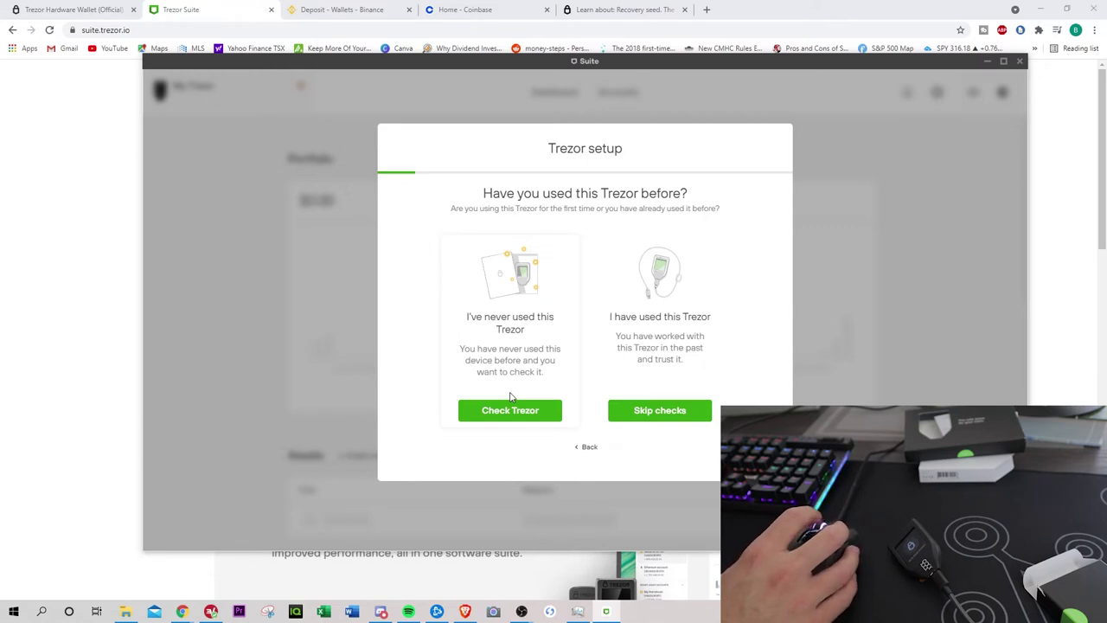
pyautogui.click(662, 418)
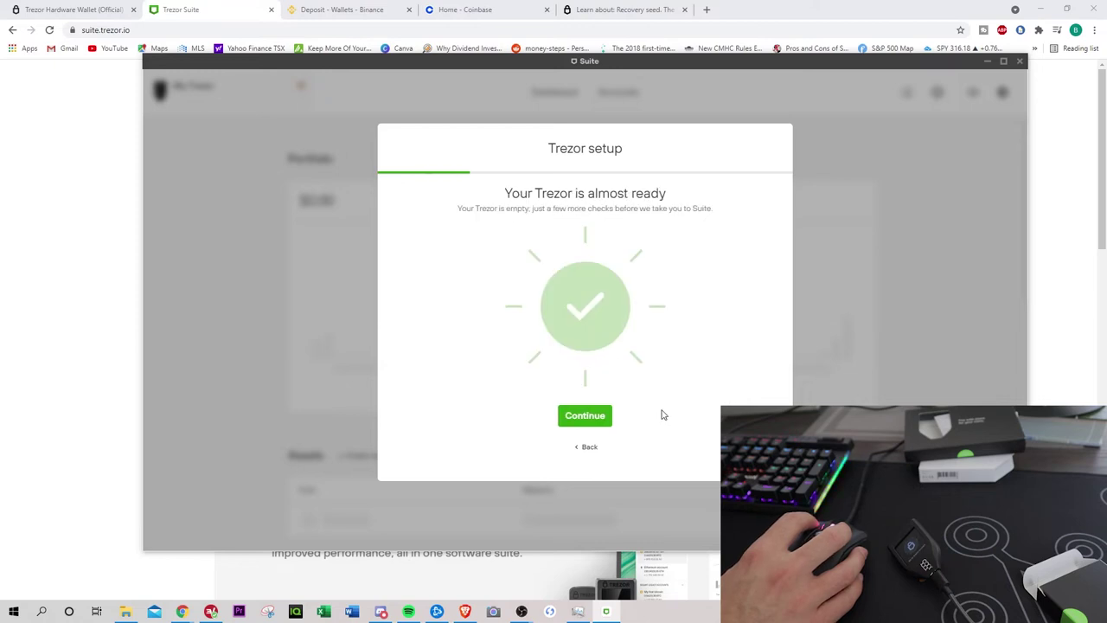
pyautogui.click(594, 421)
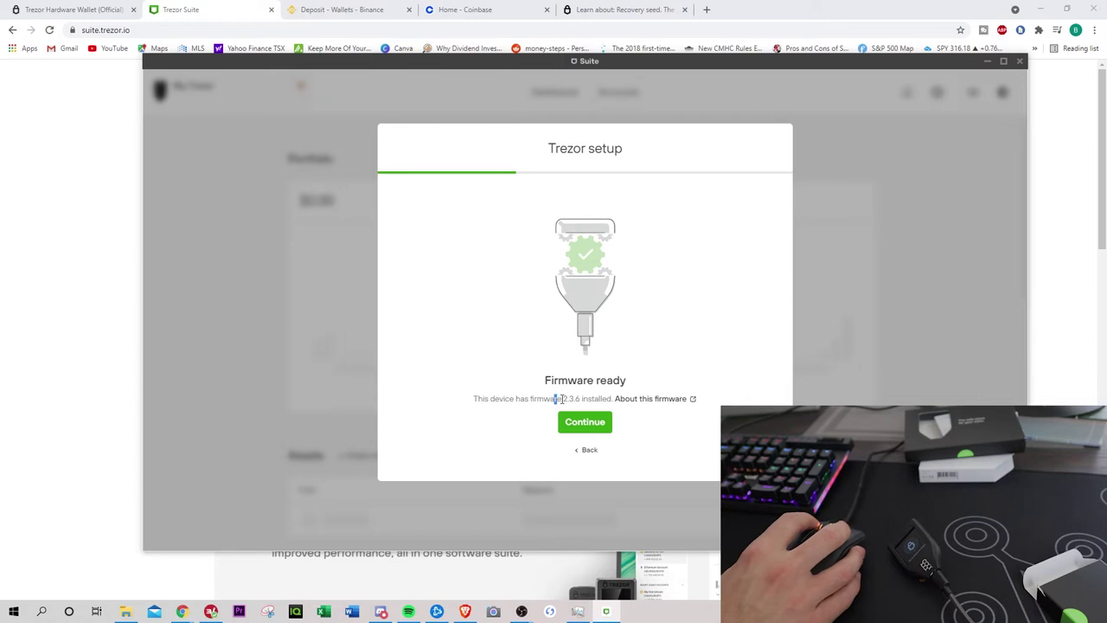
pyautogui.moveTo(555, 399); pyautogui.dragTo(625, 404)
# Continue past firmware 2.3.6 ready and create the wallet with a Standard recovery seed
pyautogui.click(624, 401)
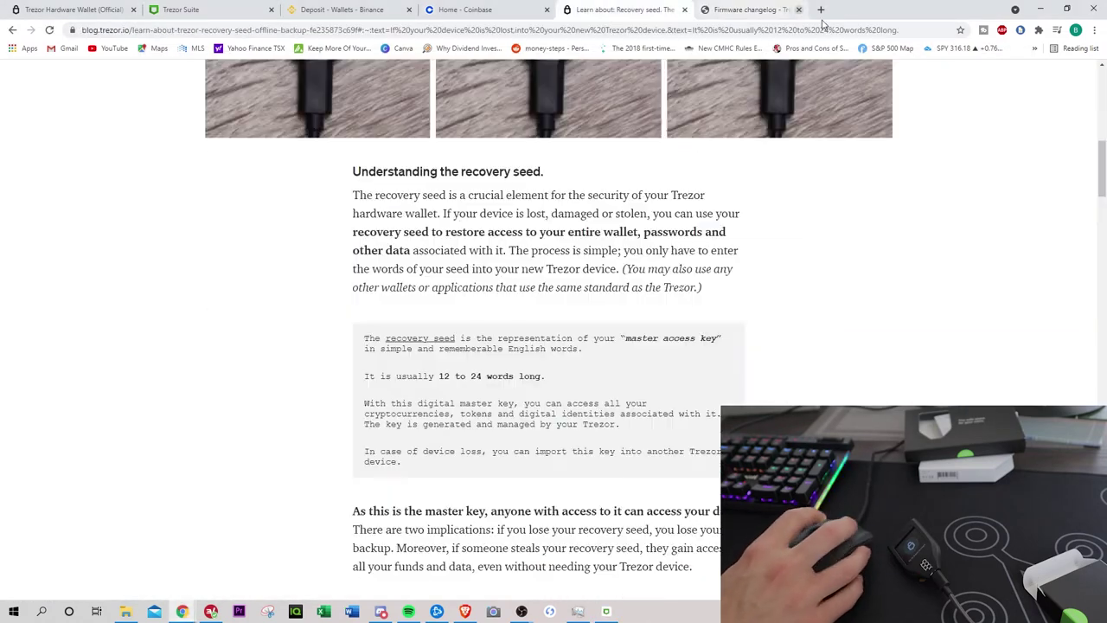
pyautogui.click(577, 610)
pyautogui.click(588, 422)
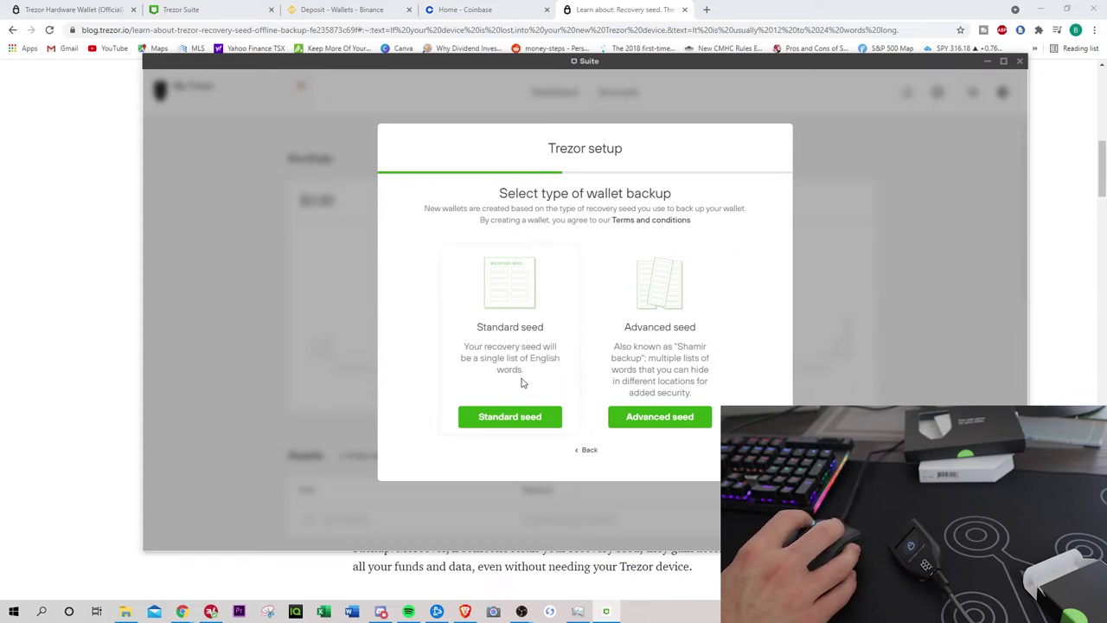
pyautogui.click(510, 418)
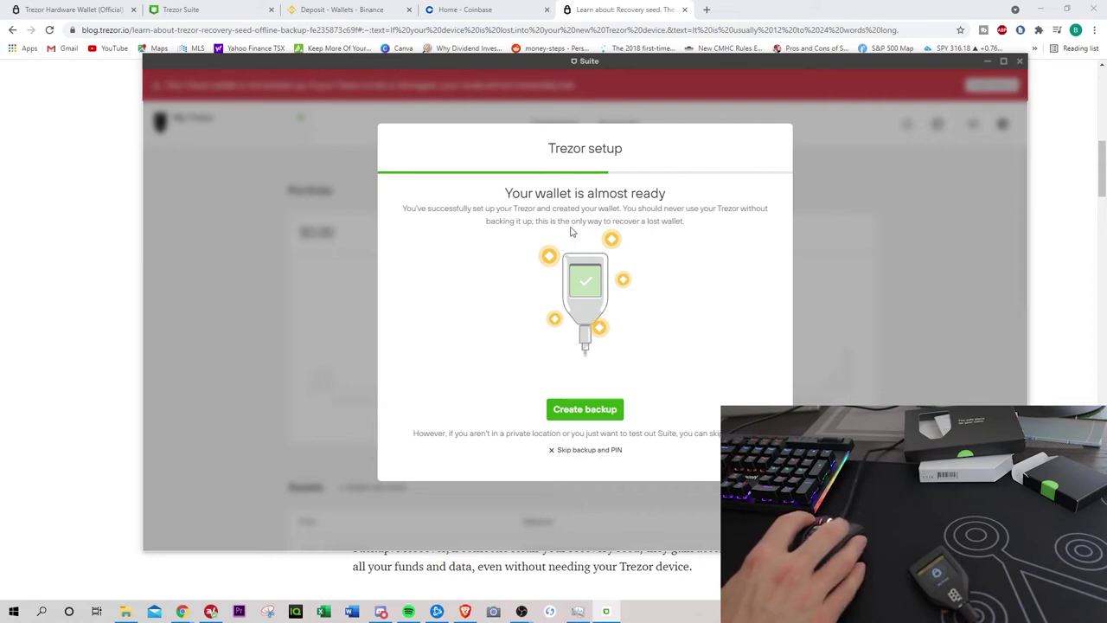
pyautogui.click(585, 414)
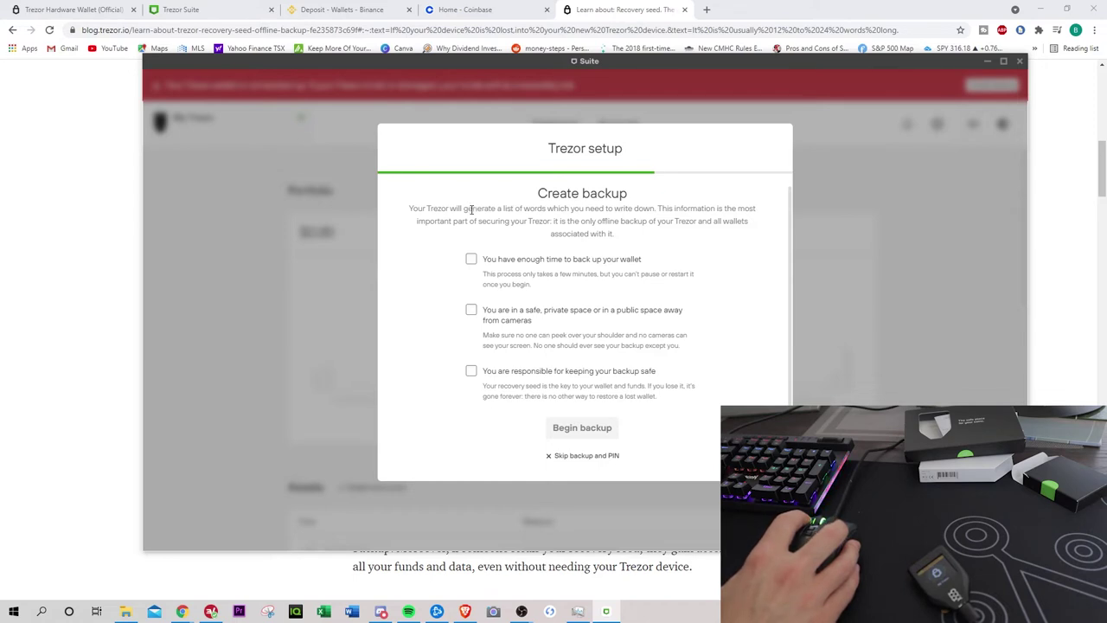
# Tick the 'enough time' and 'safe, private space' backup acknowledgements
pyautogui.click(543, 263)
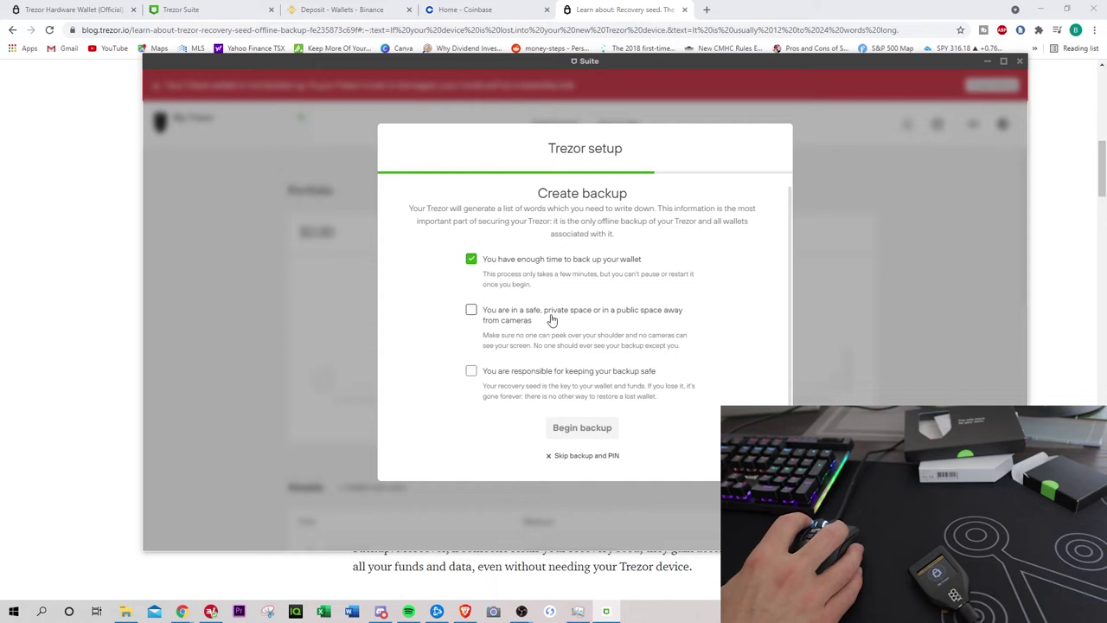
pyautogui.click(522, 316)
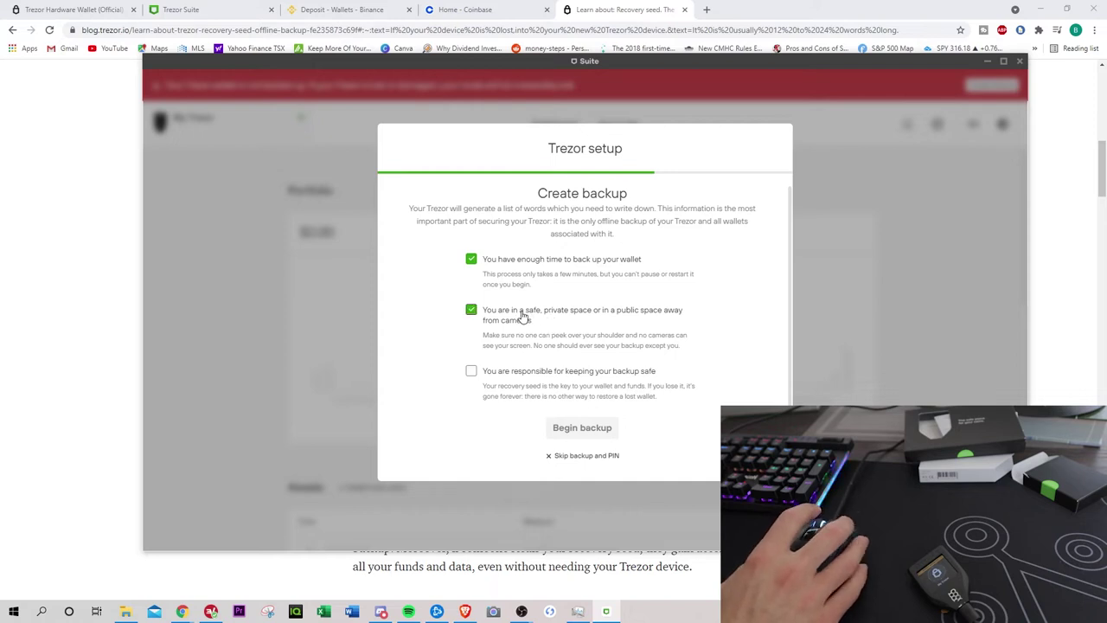
# Accept responsibility for the backup and begin writing down the recovery seed
pyautogui.click(554, 378)
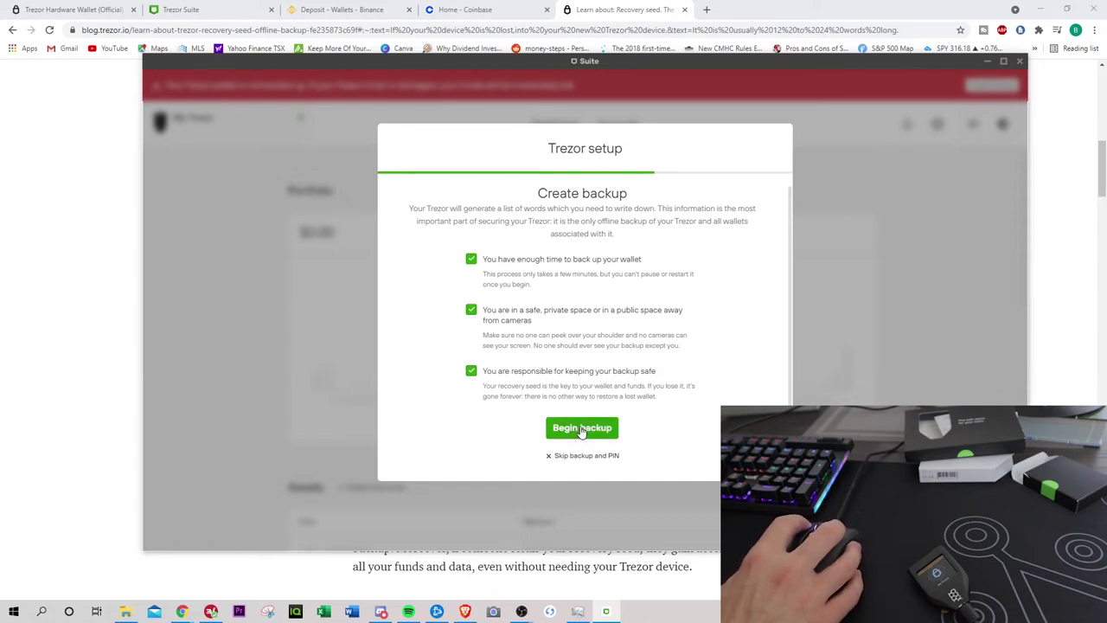
pyautogui.click(581, 430)
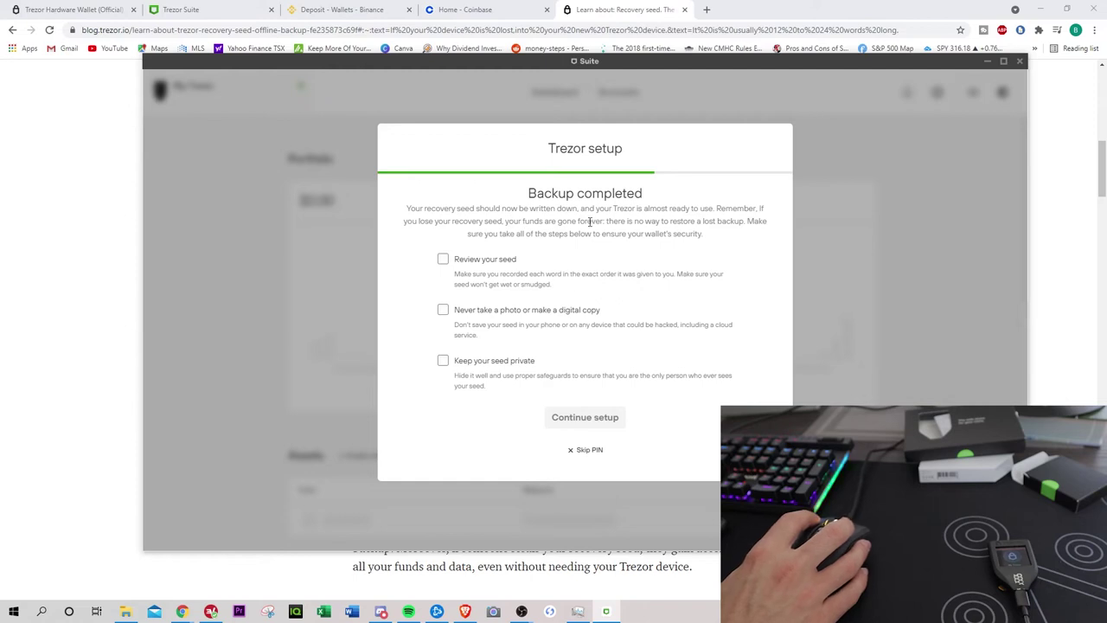
# Tick all three seed-safety reminders on the Backup completed screen
pyautogui.moveTo(639, 221); pyautogui.dragTo(736, 227)
pyautogui.click(731, 236)
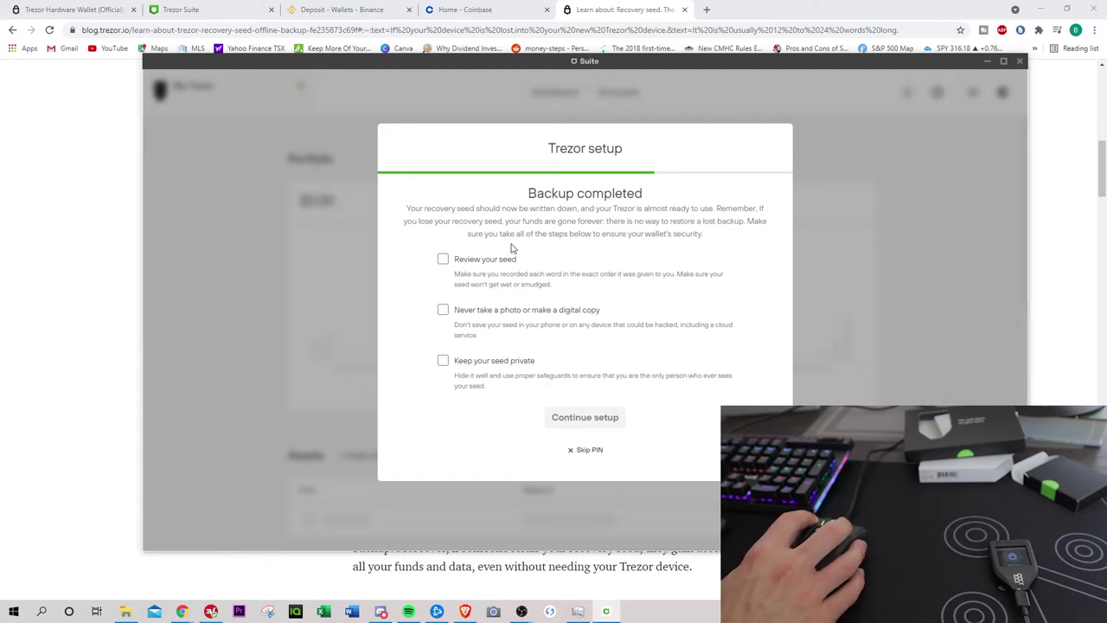
pyautogui.click(485, 263)
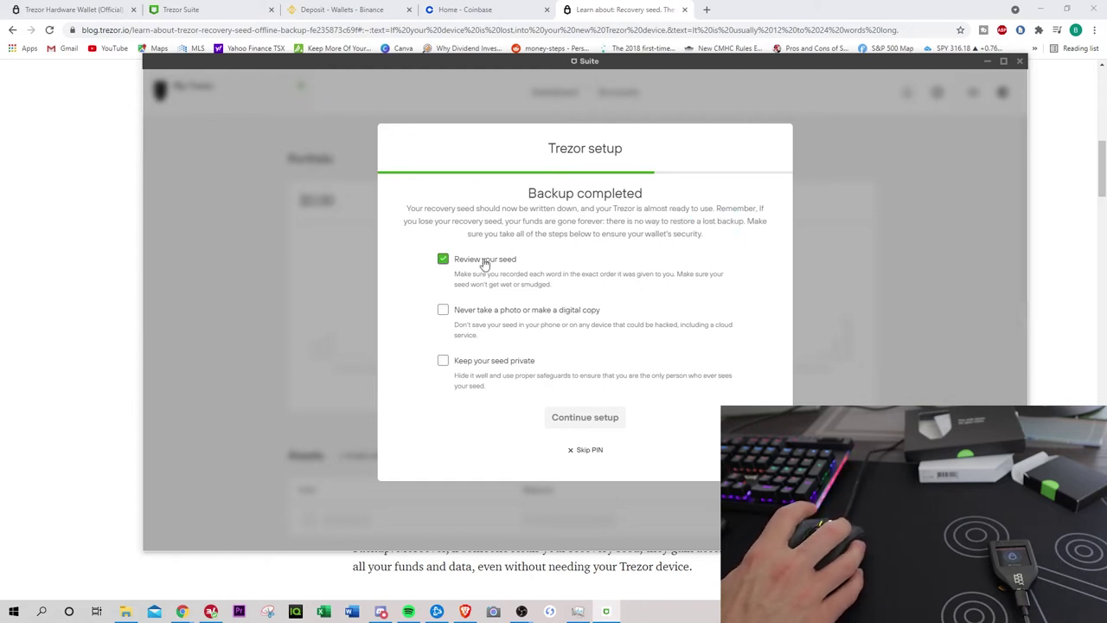
pyautogui.click(486, 317)
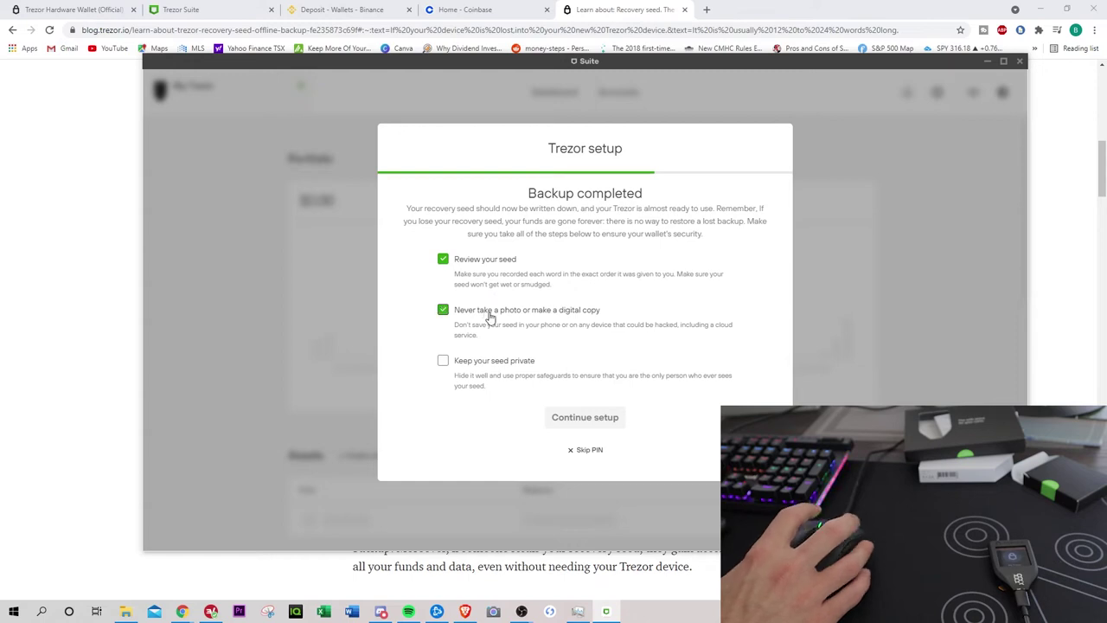
pyautogui.click(497, 365)
# Set a PIN on the Trezor and complete the setup
pyautogui.click(602, 417)
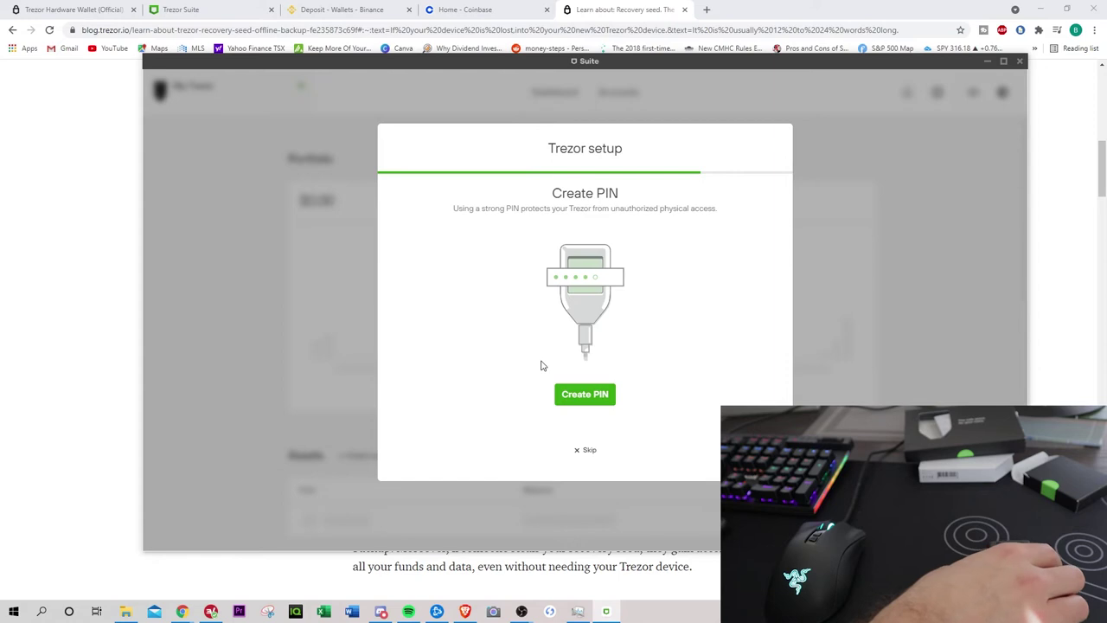
pyautogui.click(584, 396)
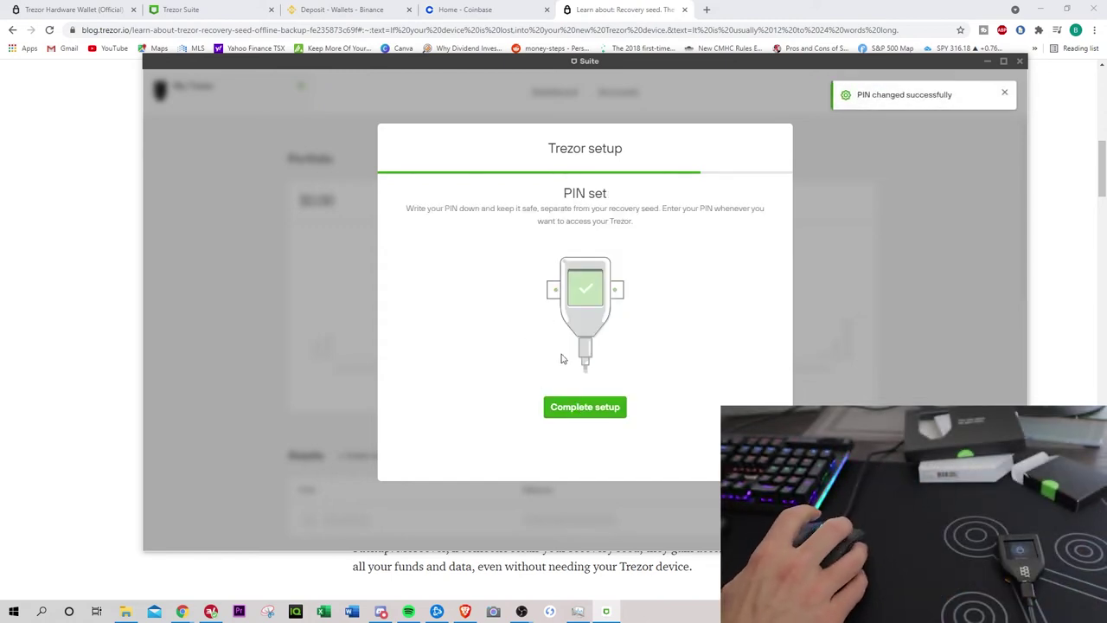
pyautogui.click(572, 416)
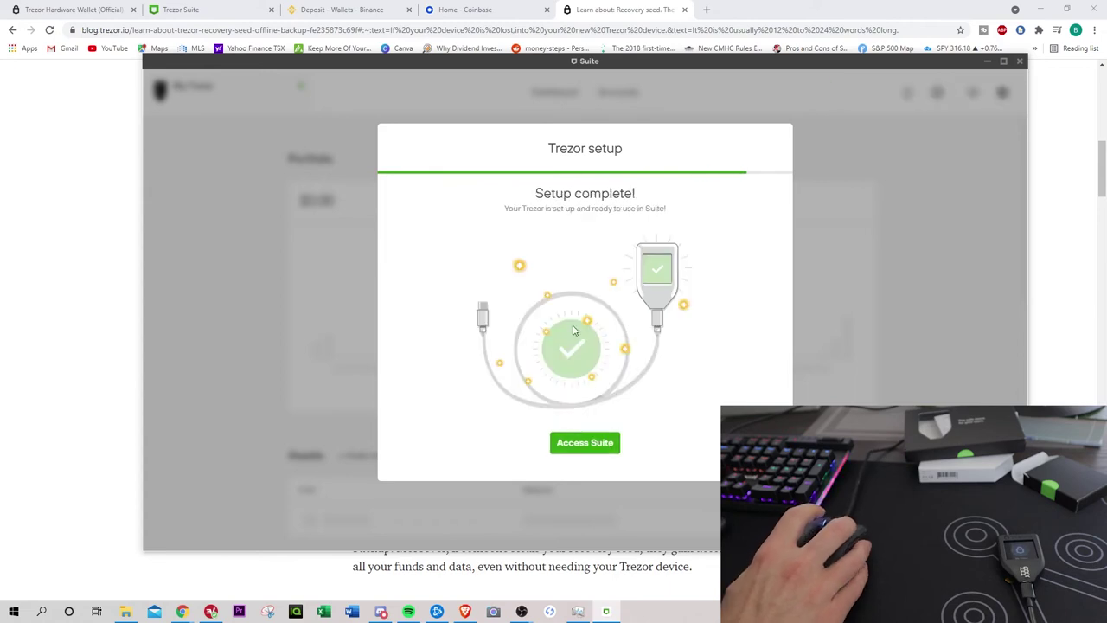
# Enter the new wallet dashboard and show a fresh Bitcoin #1 receive address
pyautogui.click(584, 444)
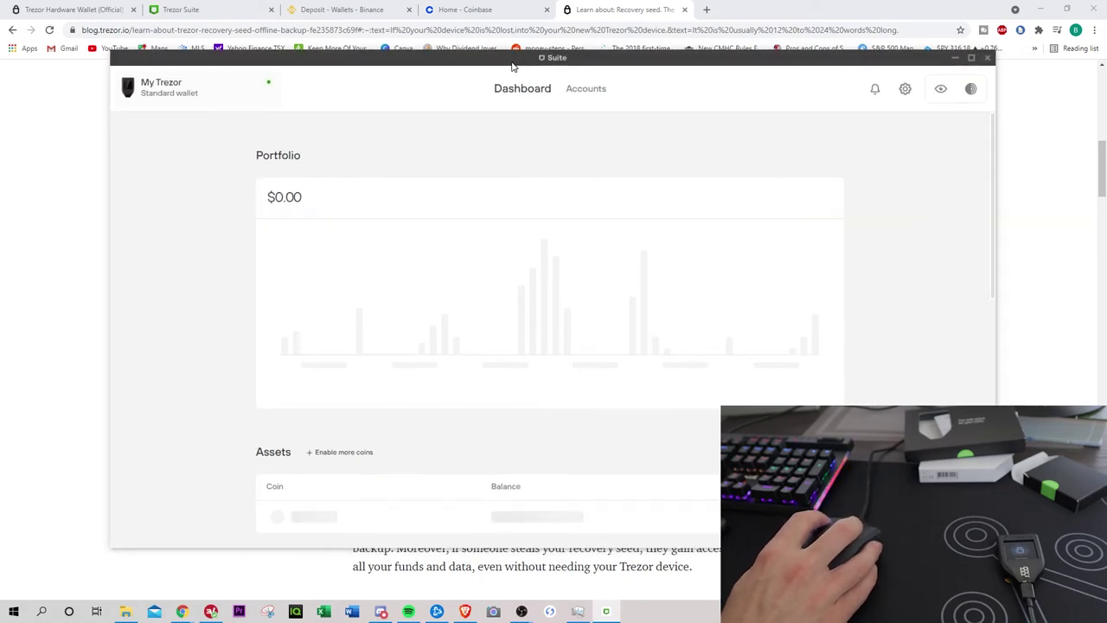
pyautogui.scroll(-2, 897, 375)
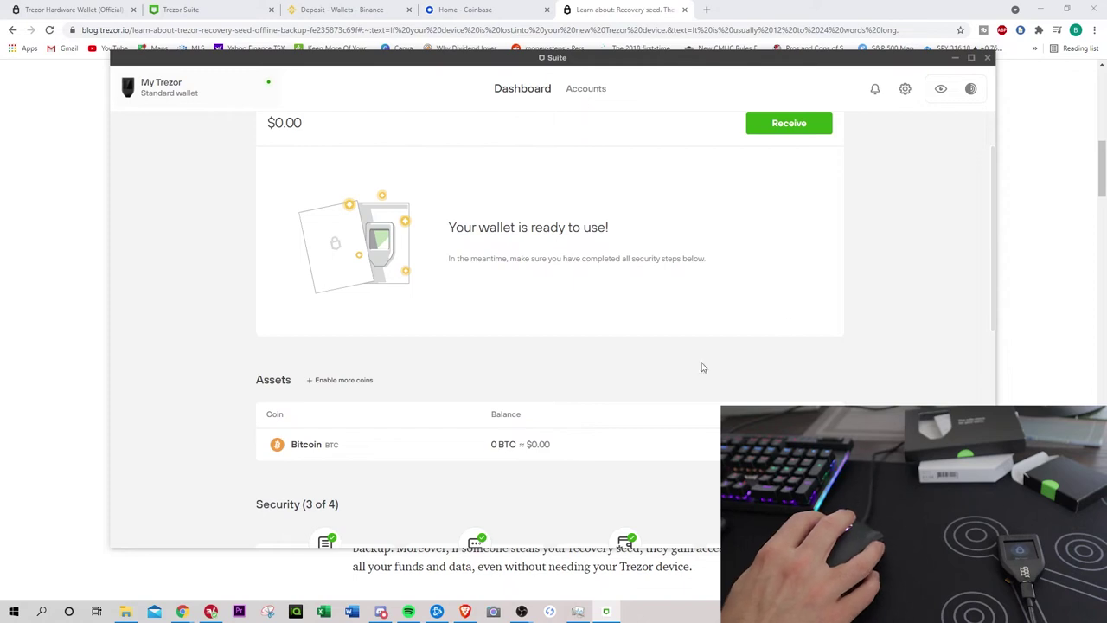
pyautogui.scroll(2, 870, 275)
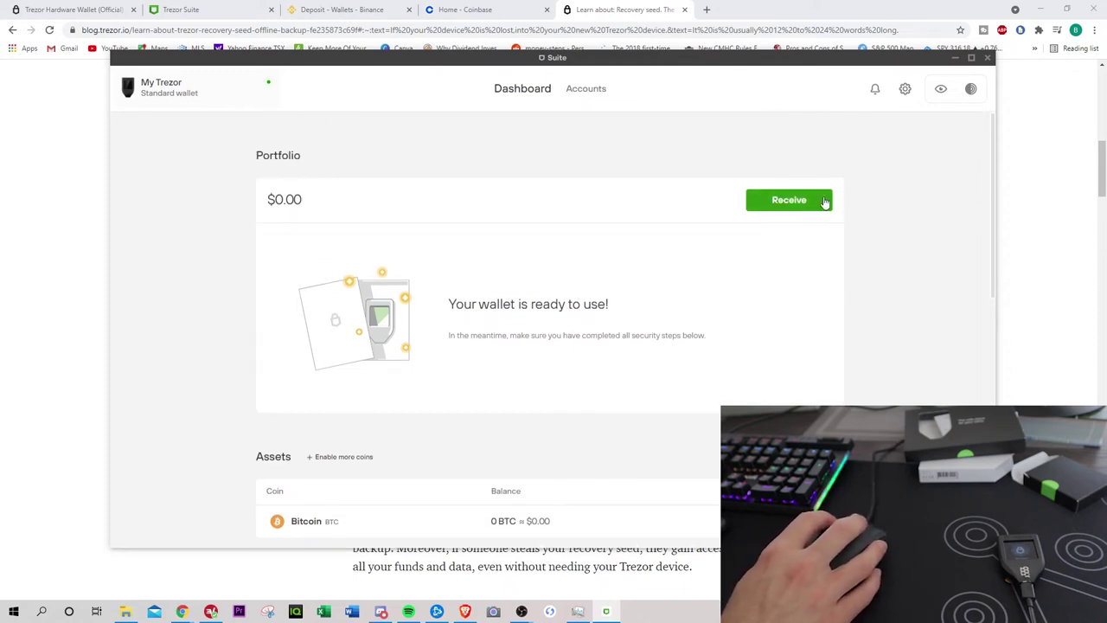
pyautogui.scroll(-2, 901, 301)
pyautogui.scroll(-4, 901, 301)
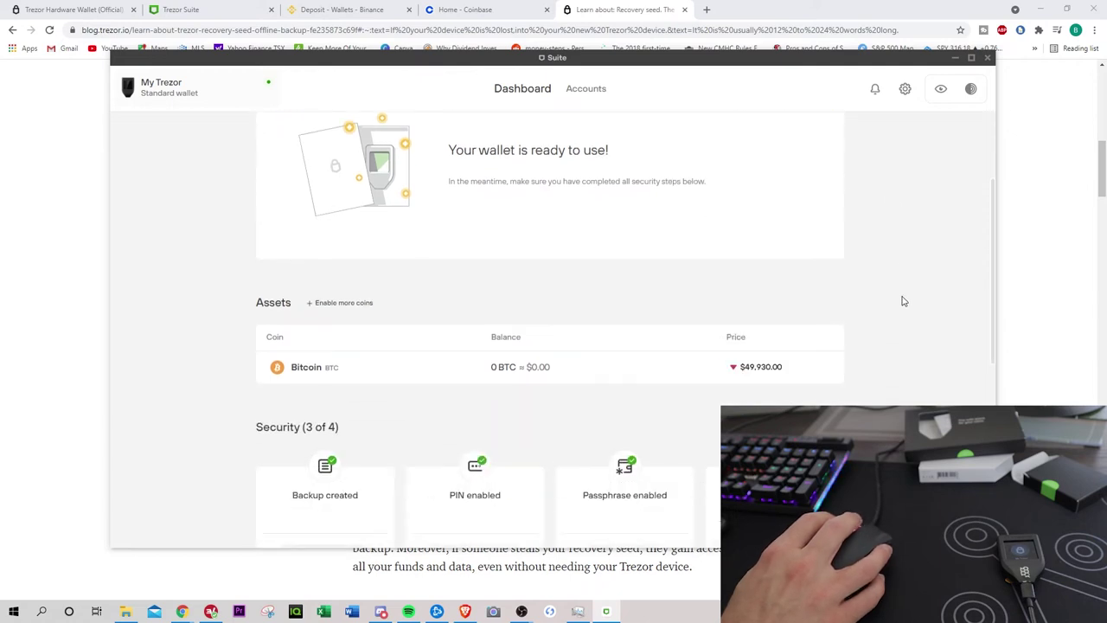
pyautogui.scroll(5, 900, 301)
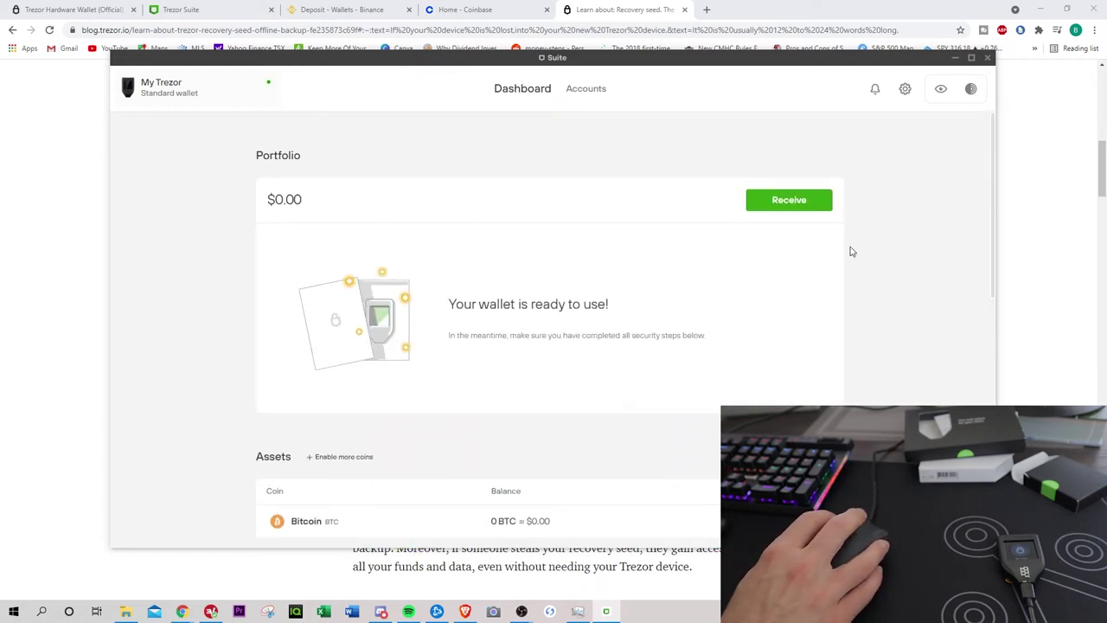
pyautogui.click(787, 205)
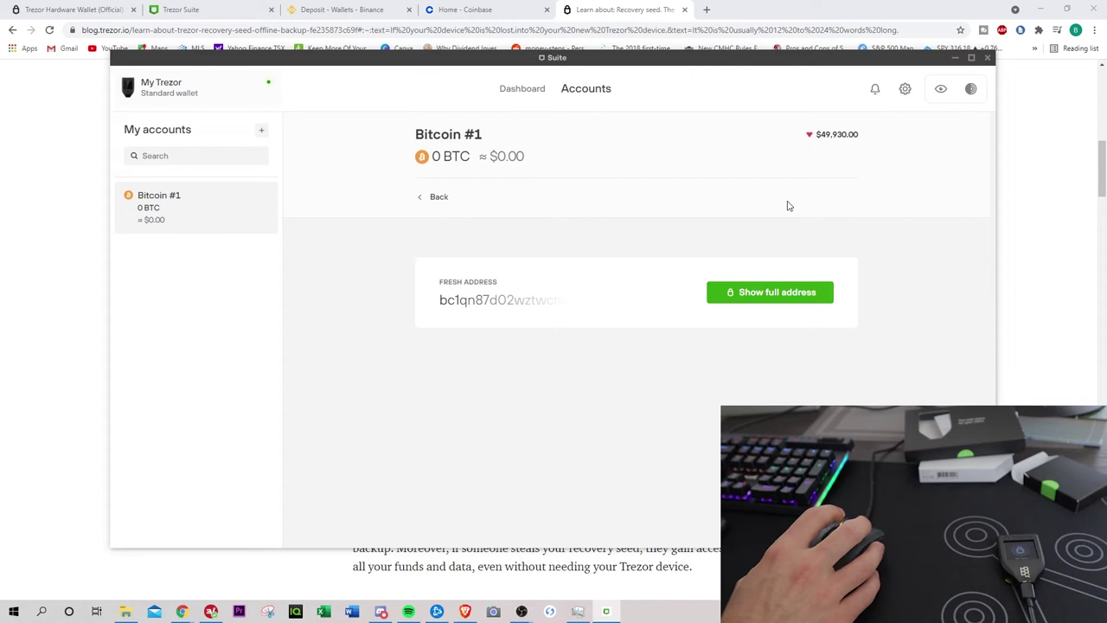
# Reveal and copy the full Trezor Bitcoin receiving address, then go to Binance's BTC deposit page
pyautogui.click(753, 297)
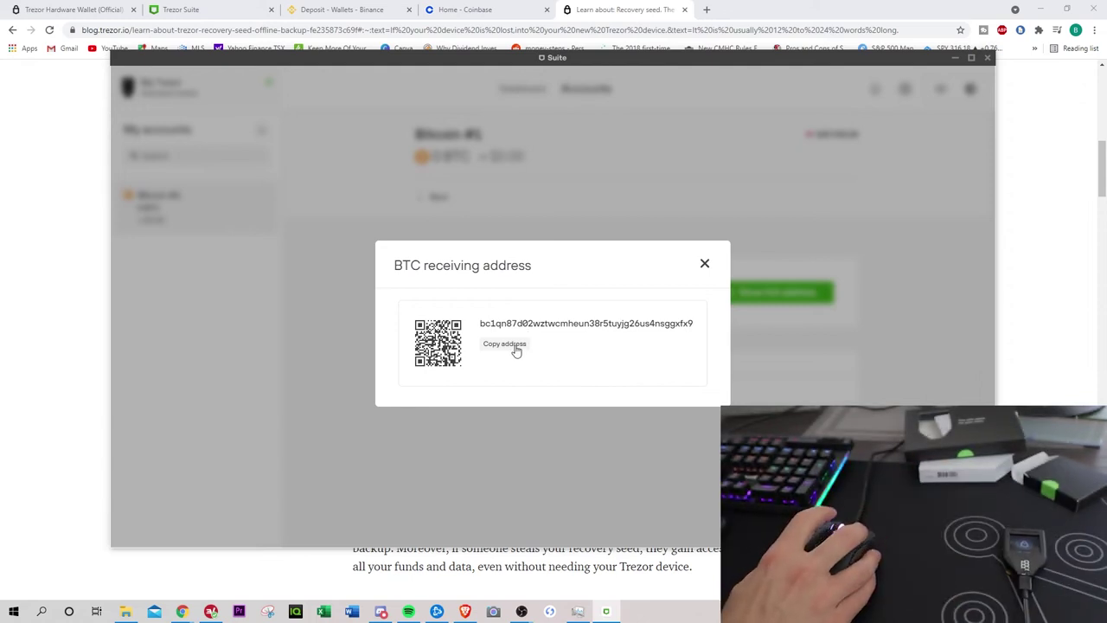
pyautogui.click(511, 344)
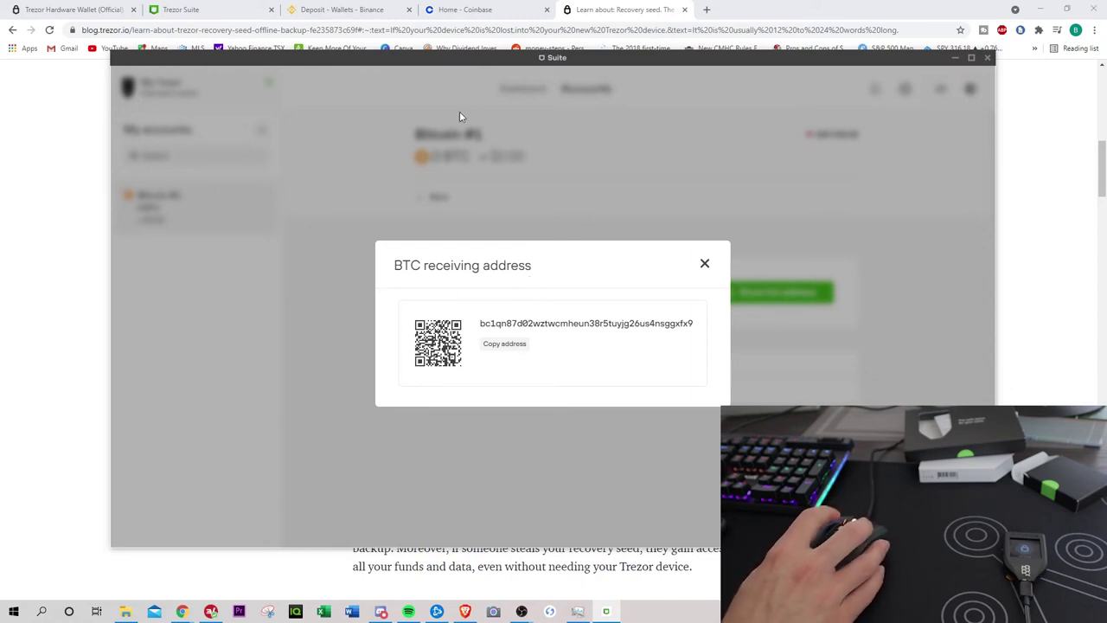
pyautogui.click(363, 9)
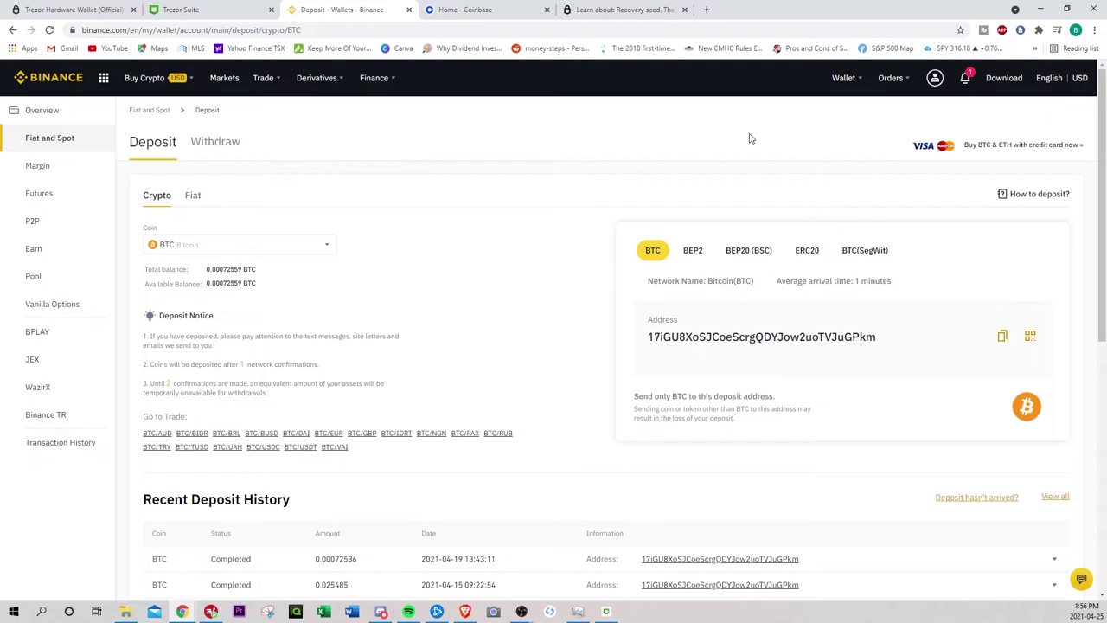
# Open Binance's withdrawal form with BTC as the coin and the Bitcoin (BTC) network
pyautogui.moveTo(844, 79)
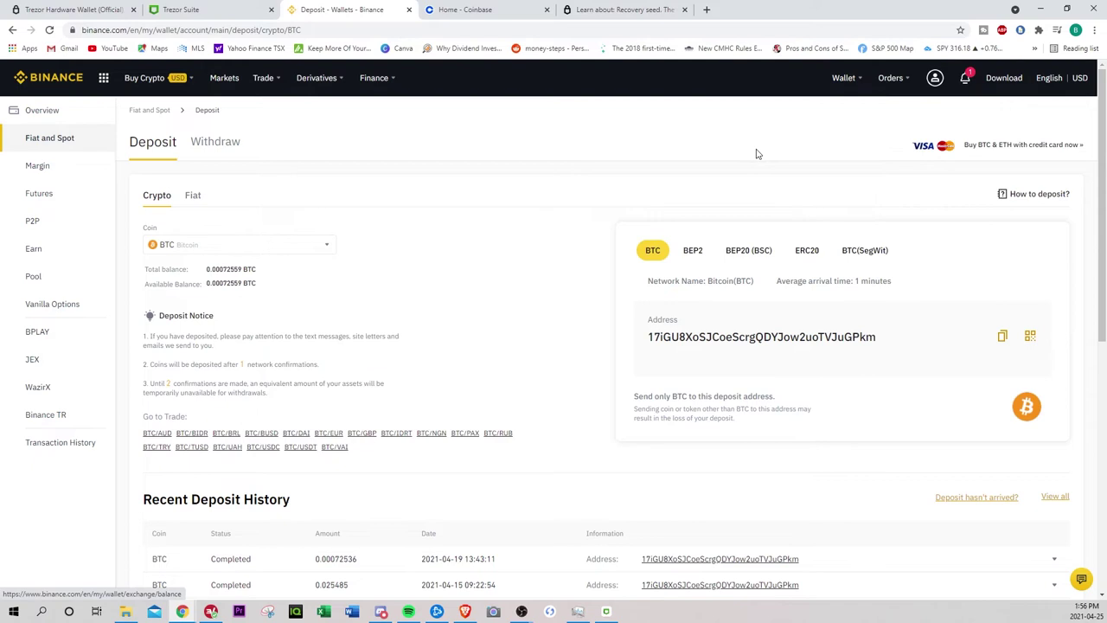
pyautogui.click(218, 145)
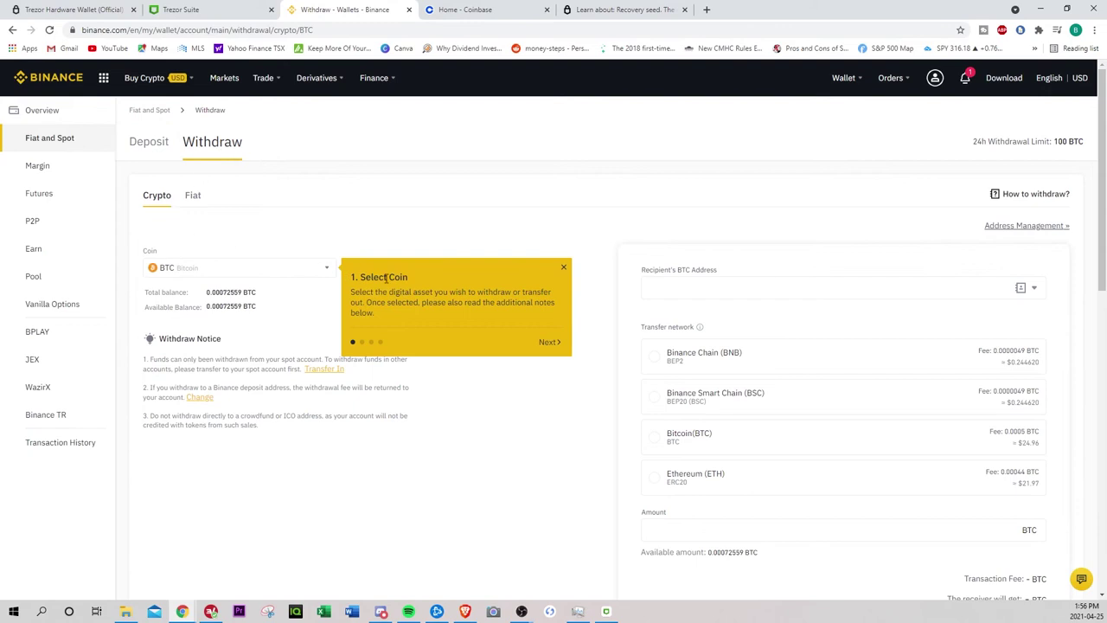
pyautogui.click(563, 268)
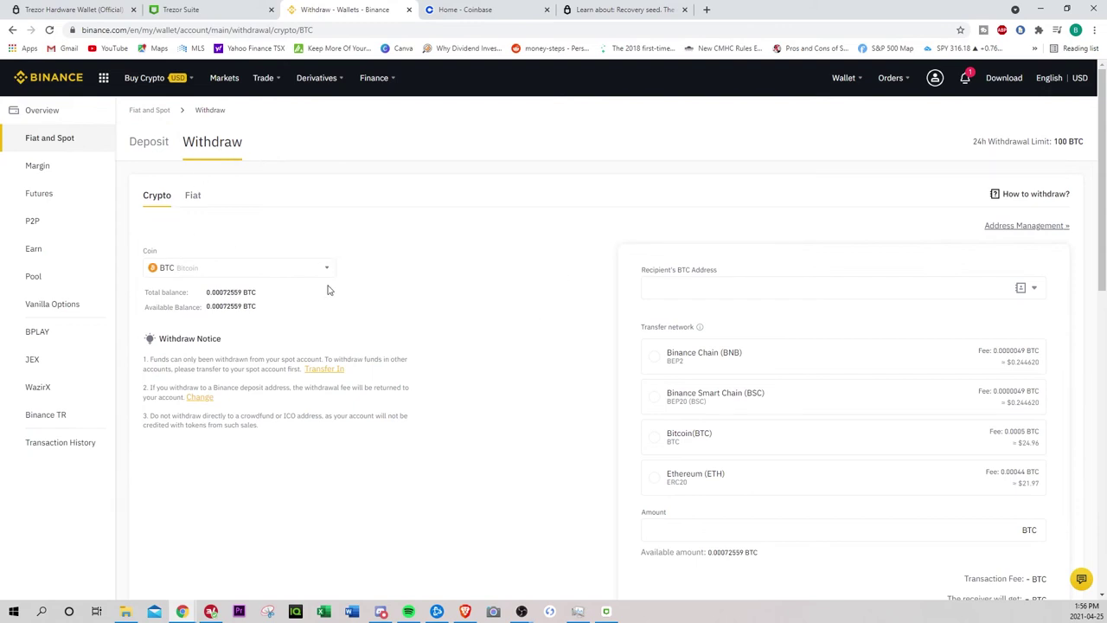
pyautogui.click(279, 274)
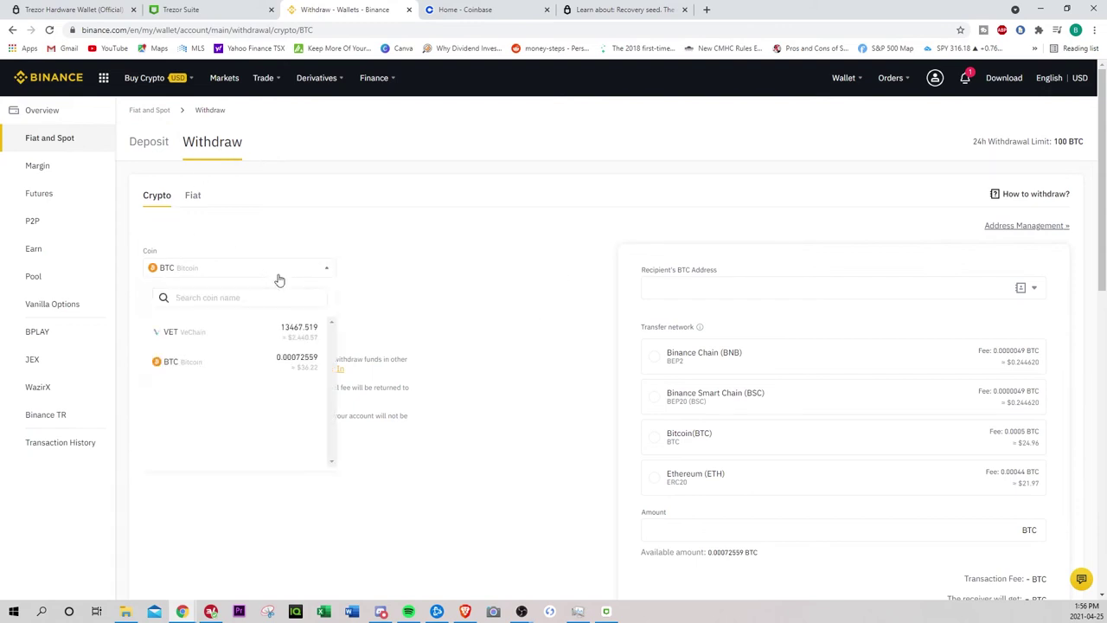
pyautogui.click(237, 372)
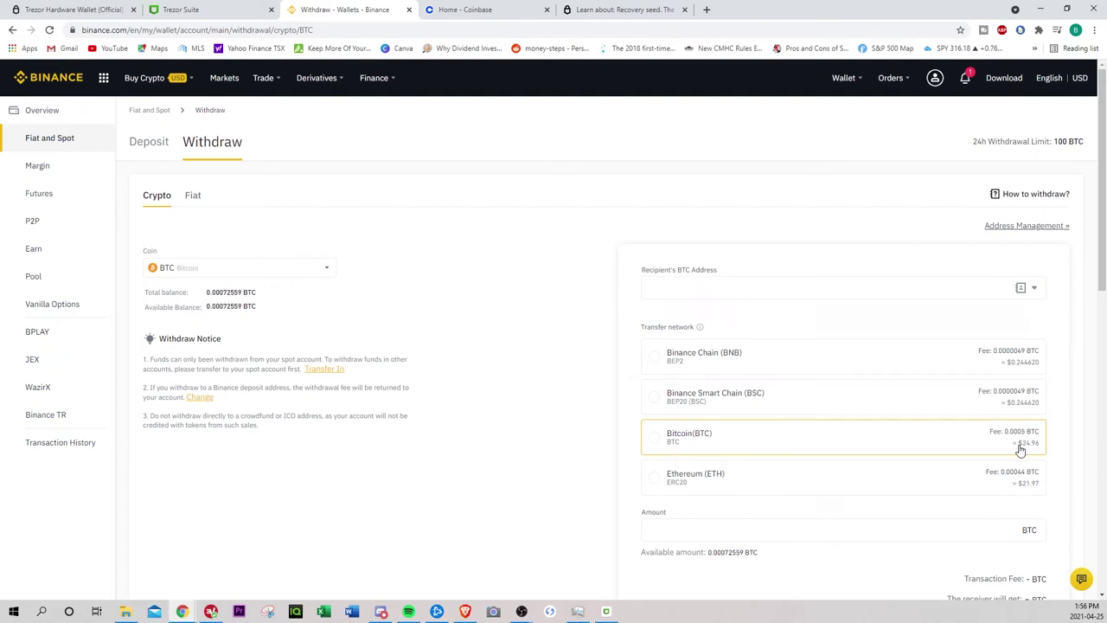
pyautogui.click(656, 440)
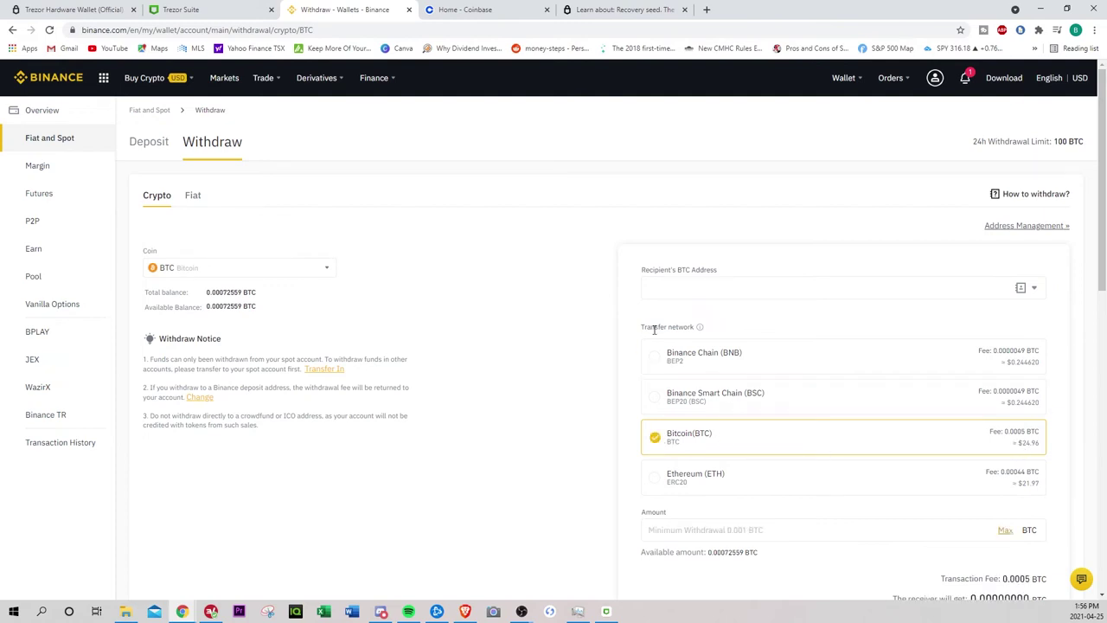
pyautogui.click(684, 296)
# Paste the Trezor's BTC receiving address into Binance's Recipient's BTC Address field
pyautogui.click(607, 612)
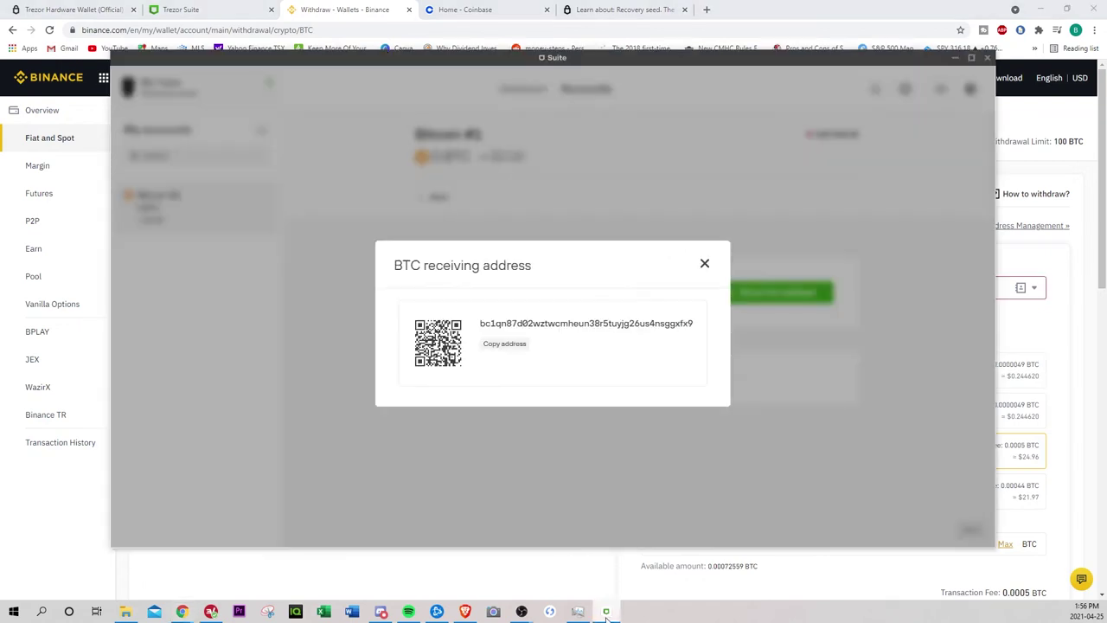
pyautogui.click(513, 346)
pyautogui.click(574, 574)
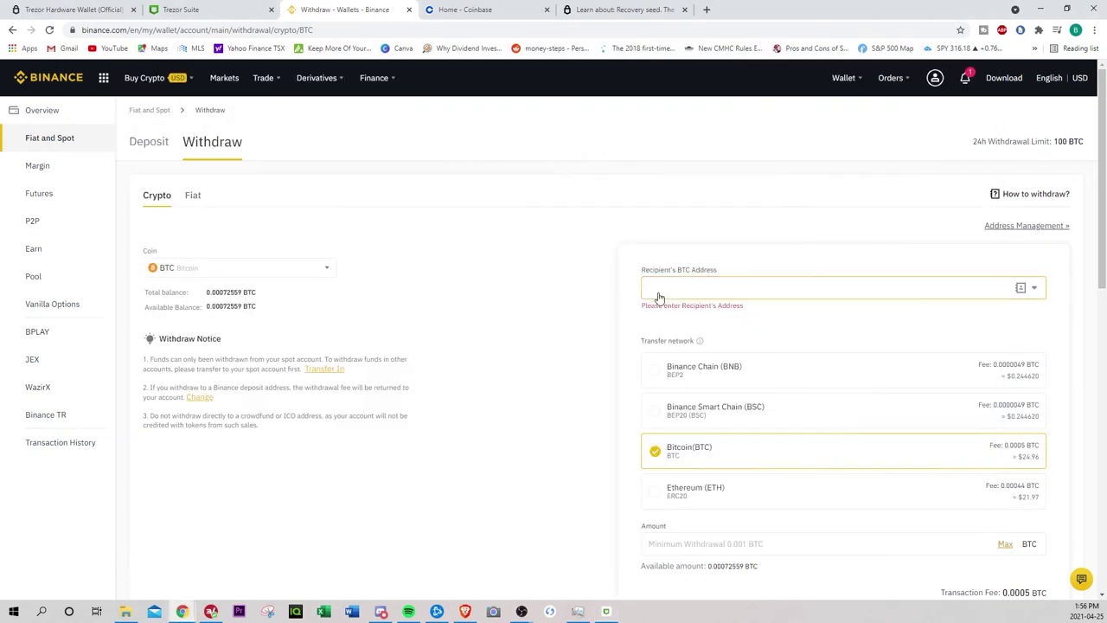
pyautogui.click(668, 289)
pyautogui.hotkey('ctrl', 'v')
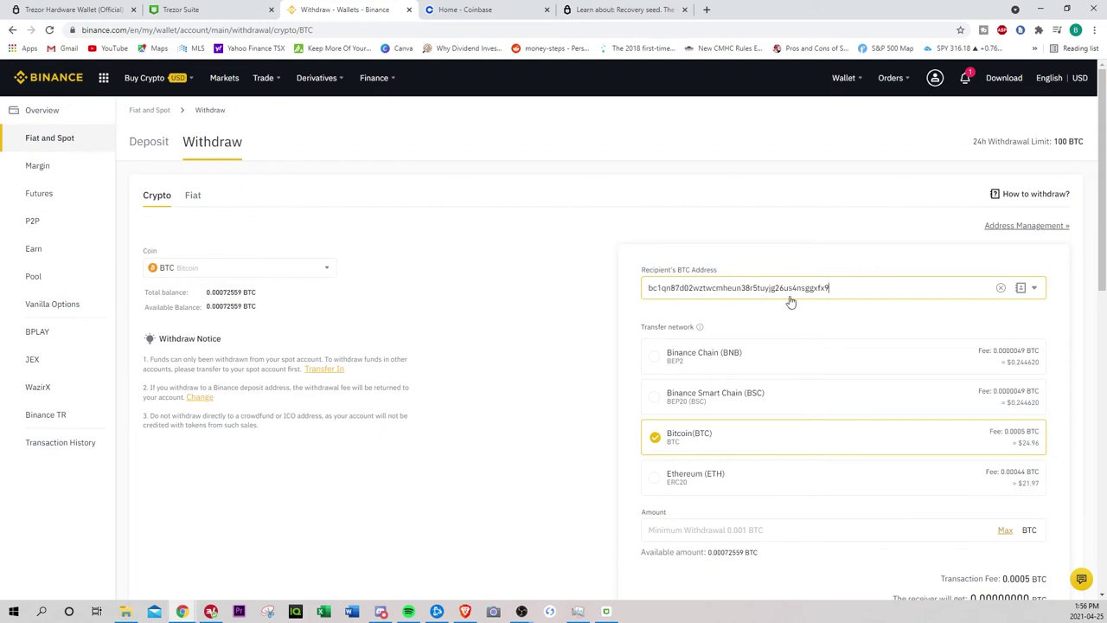
pyautogui.scroll(-1, 835, 378)
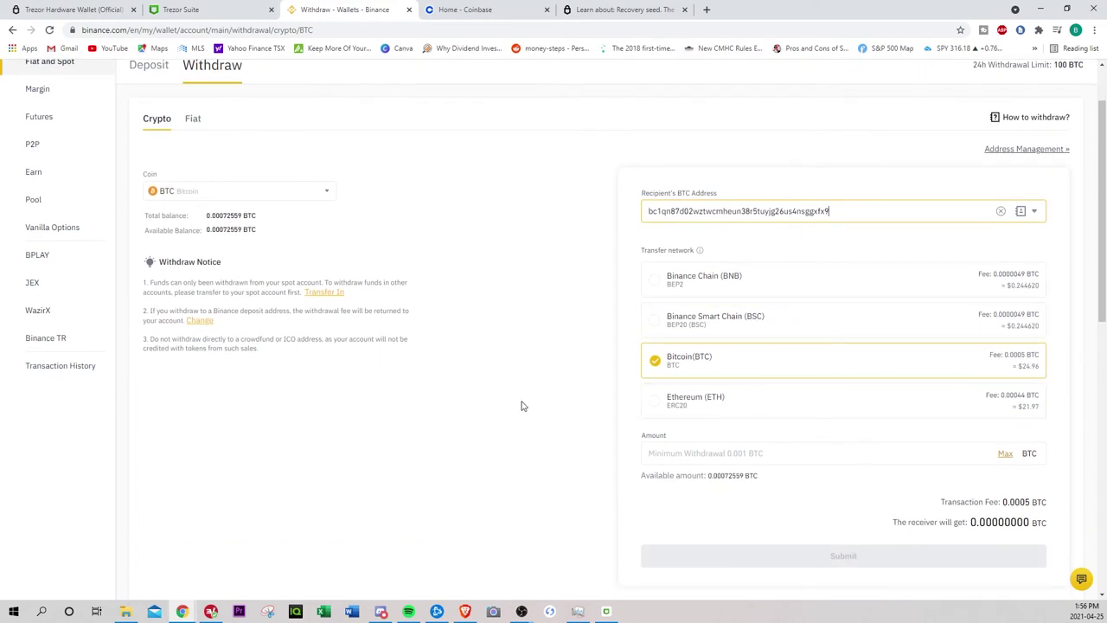
pyautogui.scroll(1, 351, 244)
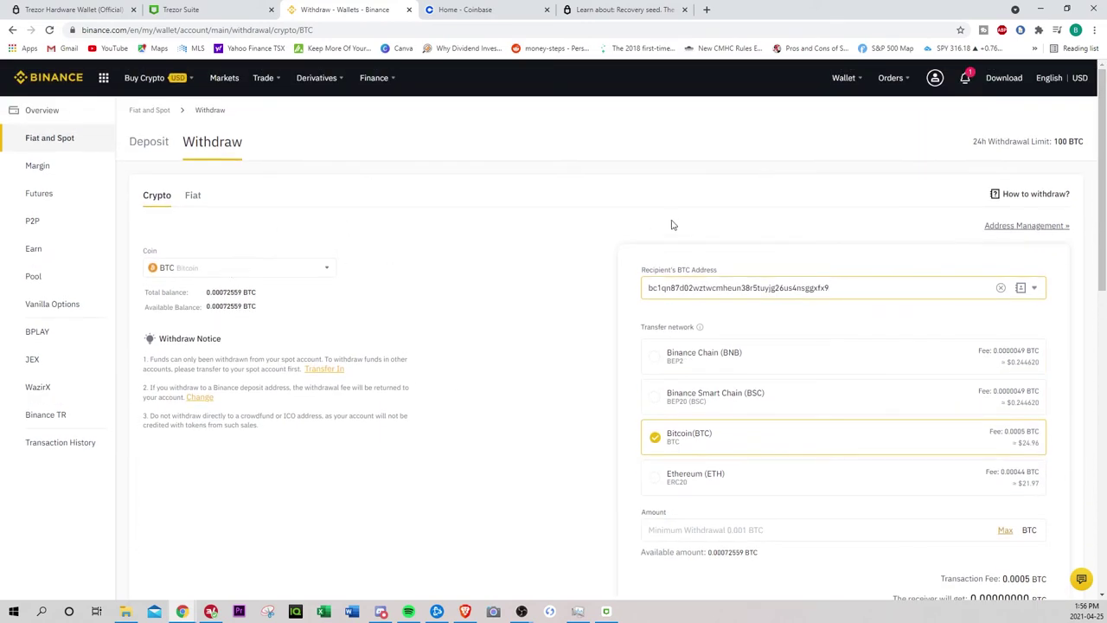
pyautogui.scroll(-1, 657, 402)
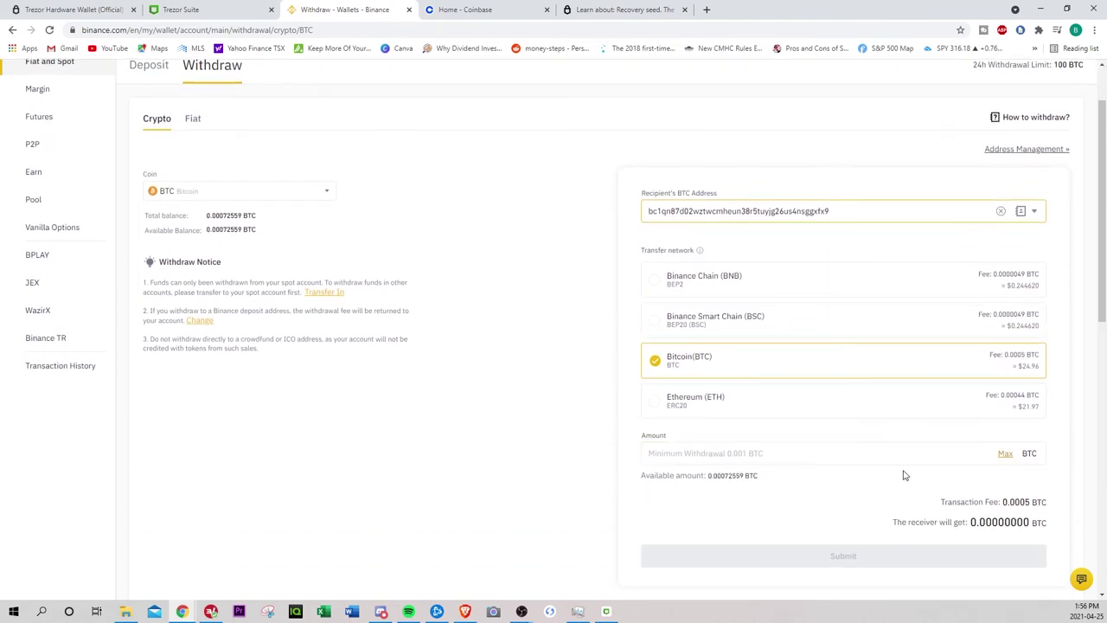
# Try withdrawing the max 0.00072559 BTC, which falls below the 0.00100000 minimum
pyautogui.click(1004, 455)
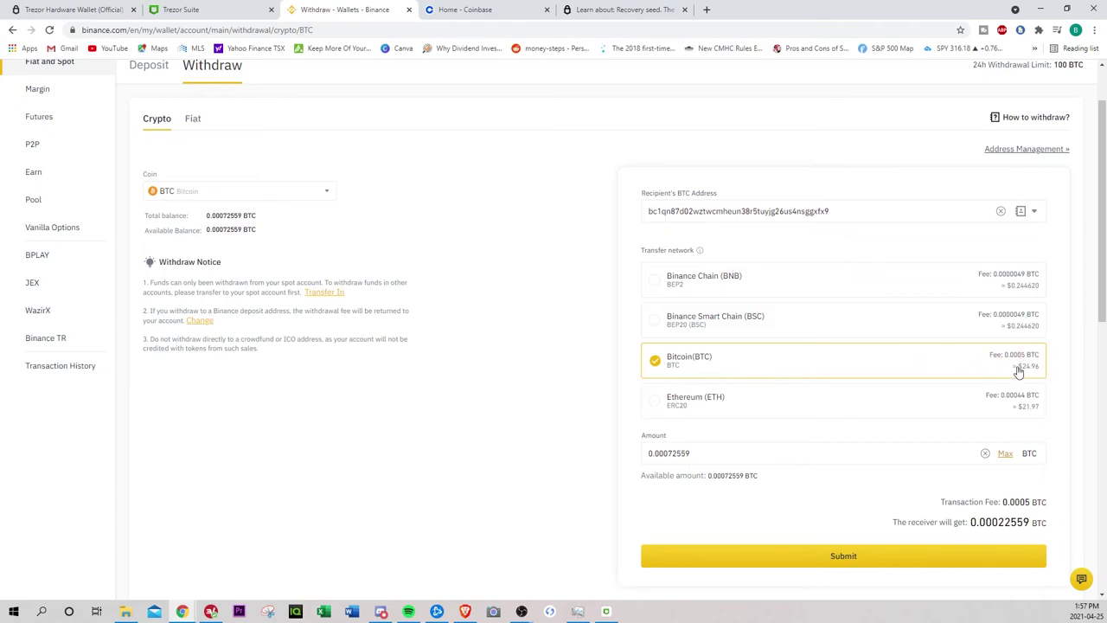
pyautogui.click(850, 561)
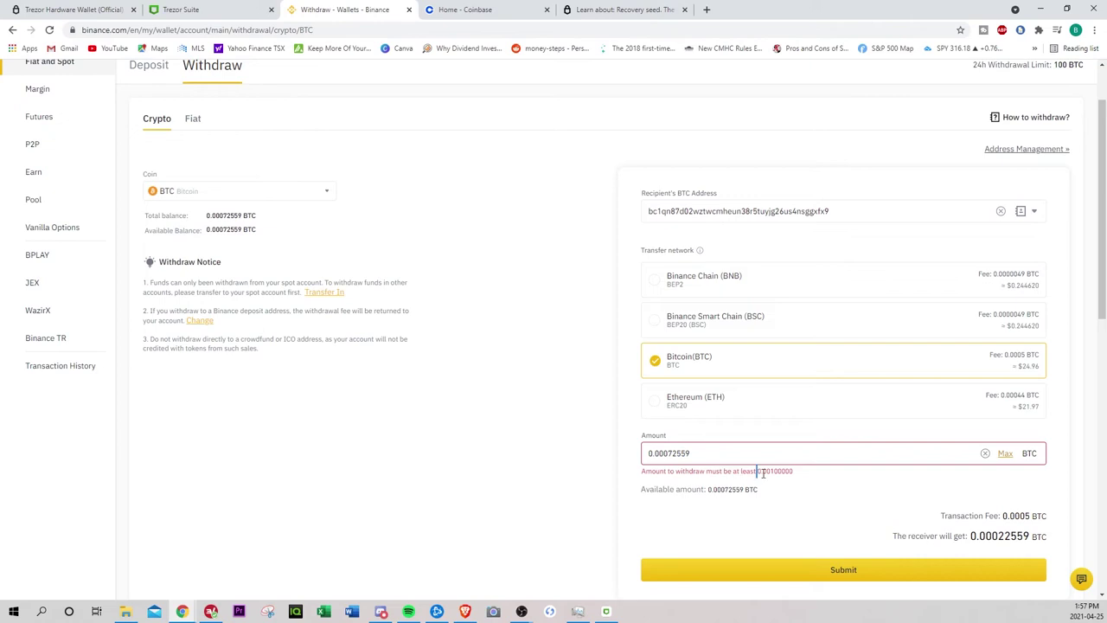
pyautogui.moveTo(758, 472); pyautogui.dragTo(801, 480)
pyautogui.click(801, 479)
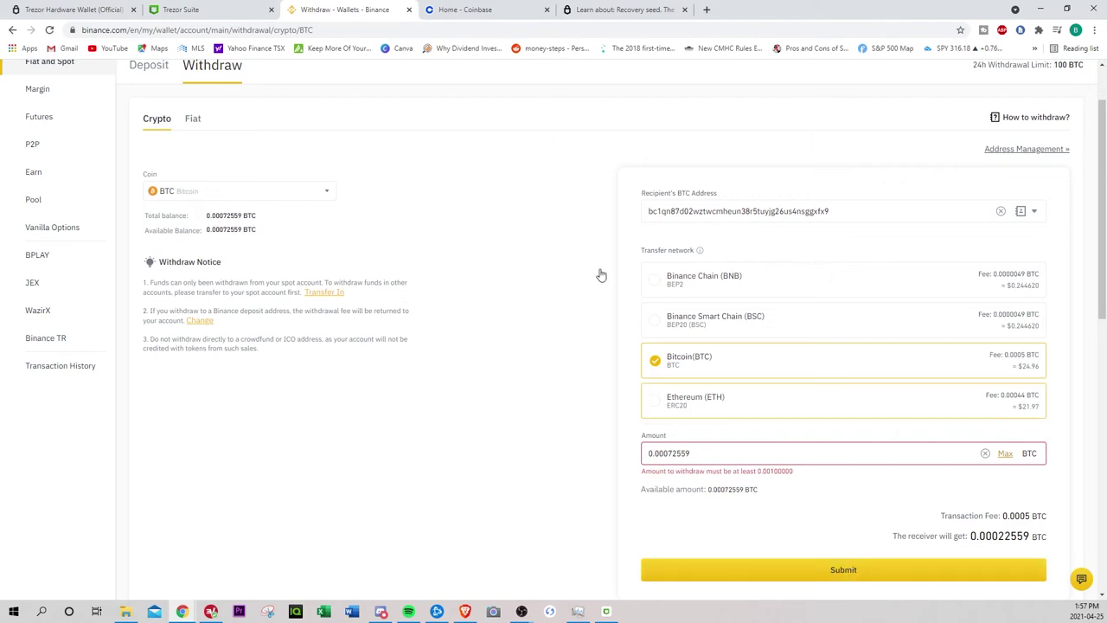
pyautogui.click(476, 9)
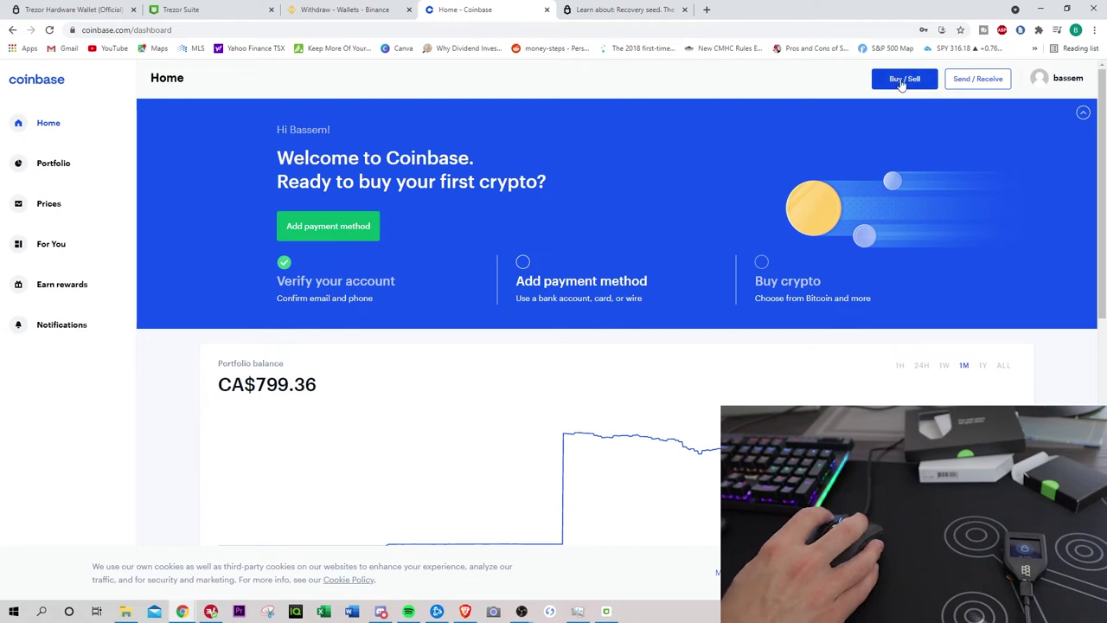
# View Coinbase's Bitcoin receiving address and QR code, then return to the Send form
pyautogui.click(978, 87)
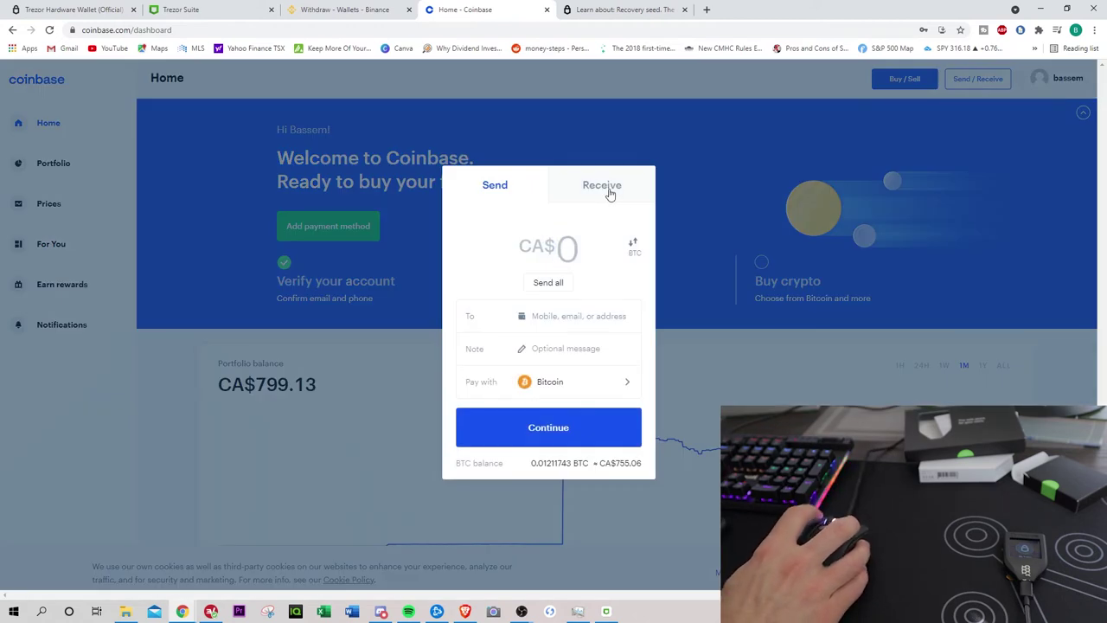
pyautogui.click(610, 190)
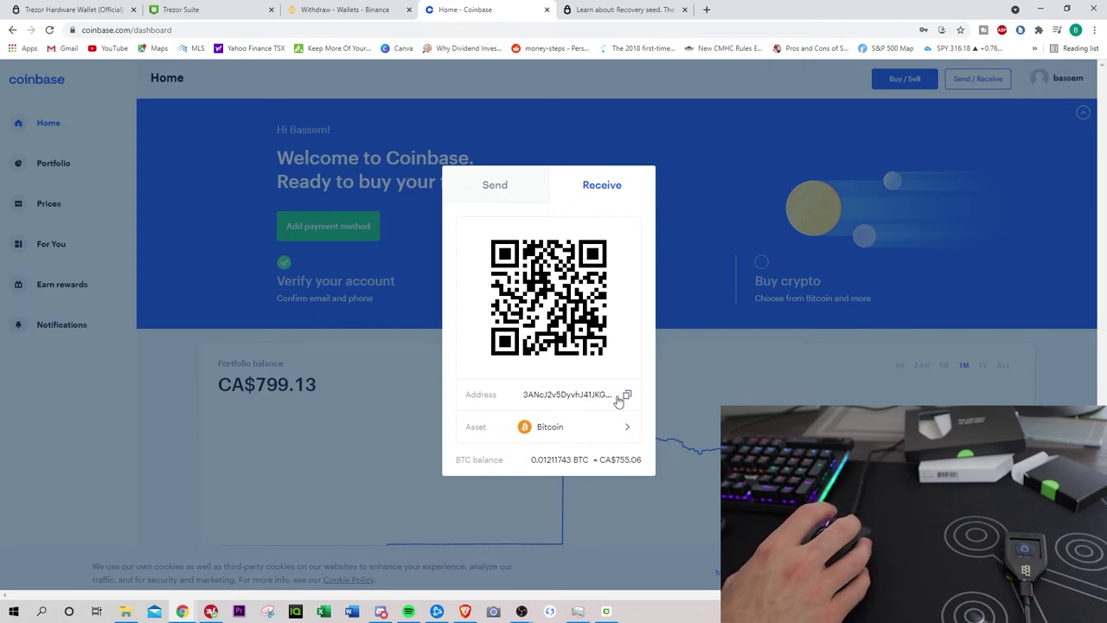
pyautogui.click(501, 199)
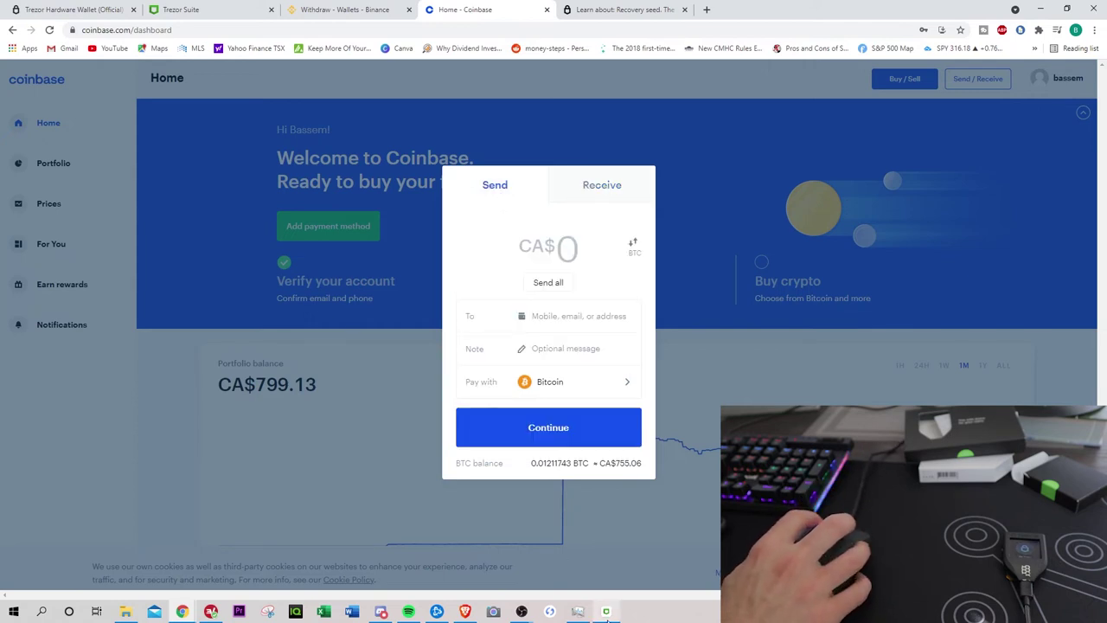
pyautogui.click(606, 612)
# Copy the Trezor receiving address and paste it into Coinbase's To field
pyautogui.click(515, 344)
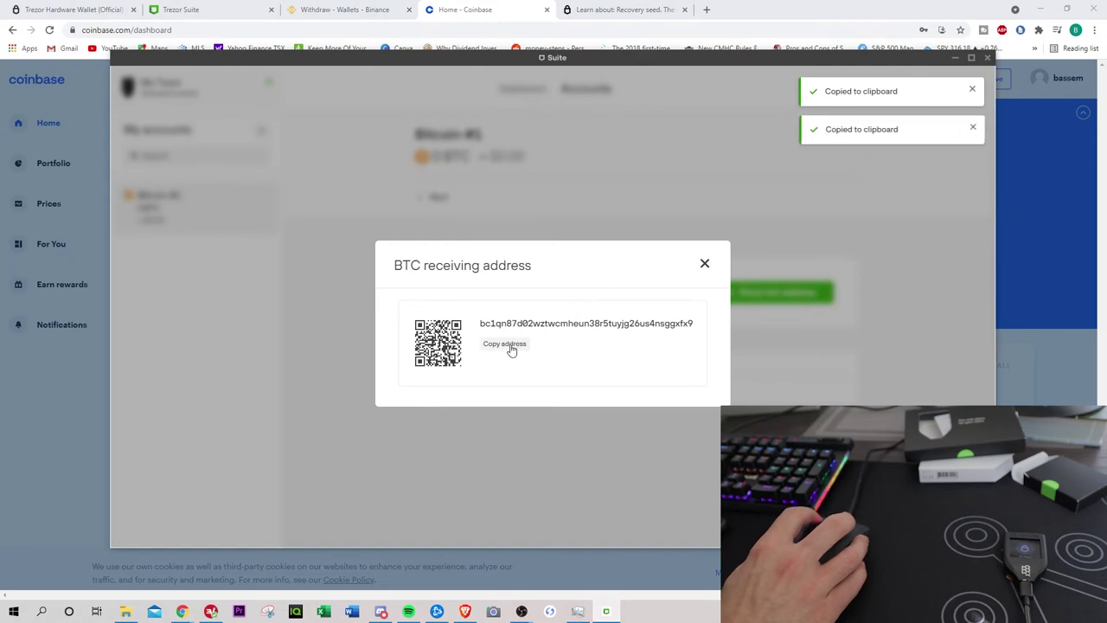
pyautogui.click(512, 346)
pyautogui.click(705, 265)
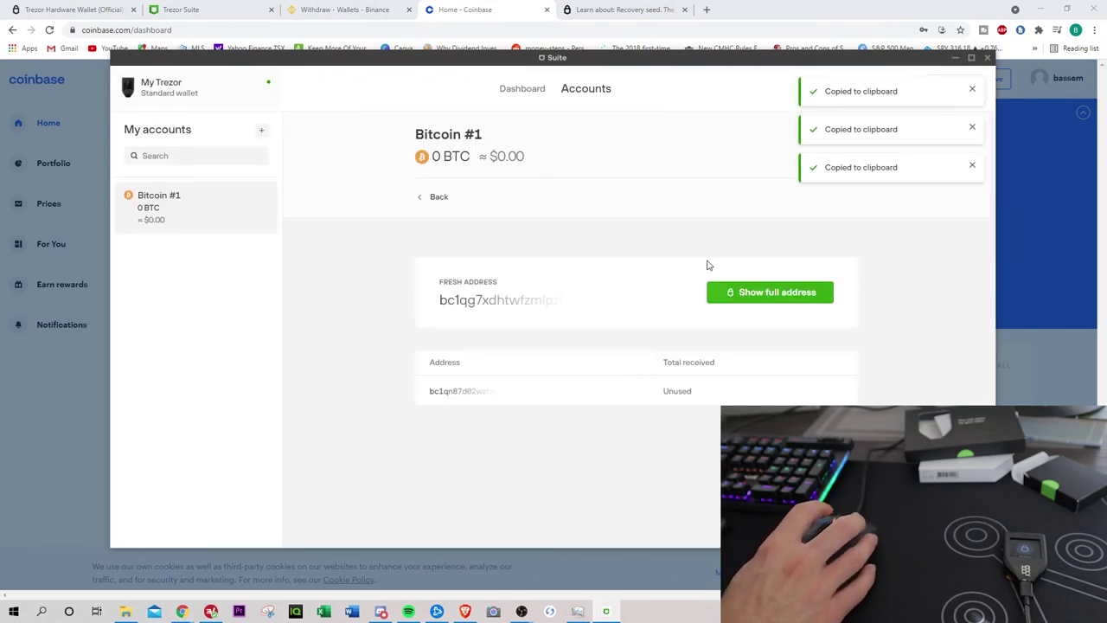
pyautogui.hotkey('alt', 'Tab')
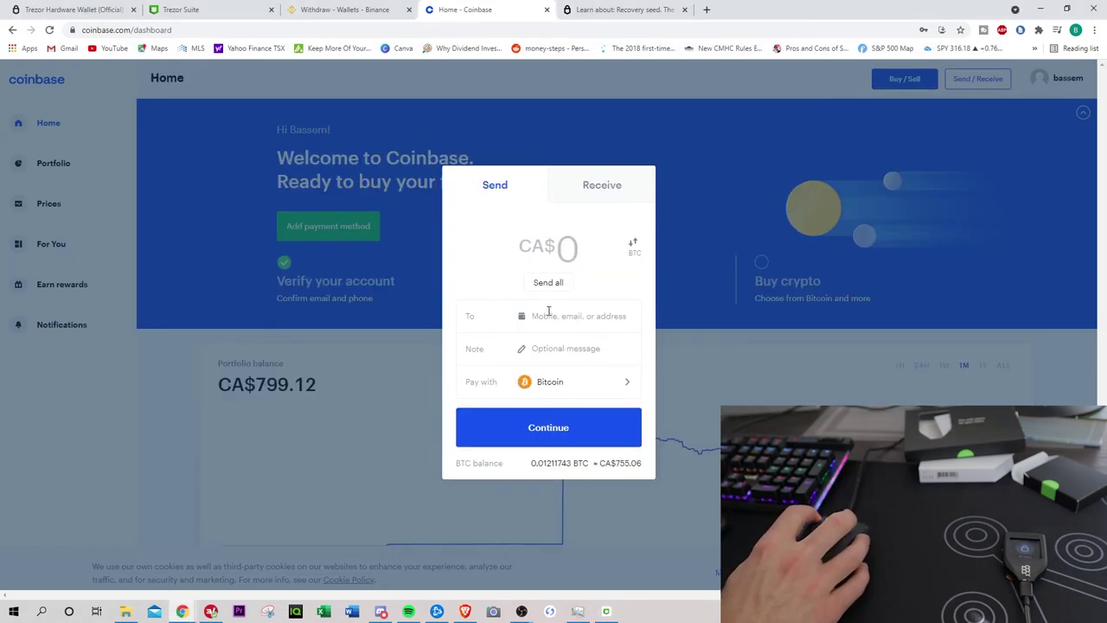
pyautogui.click(553, 319)
pyautogui.hotkey('ctrl', 'v')
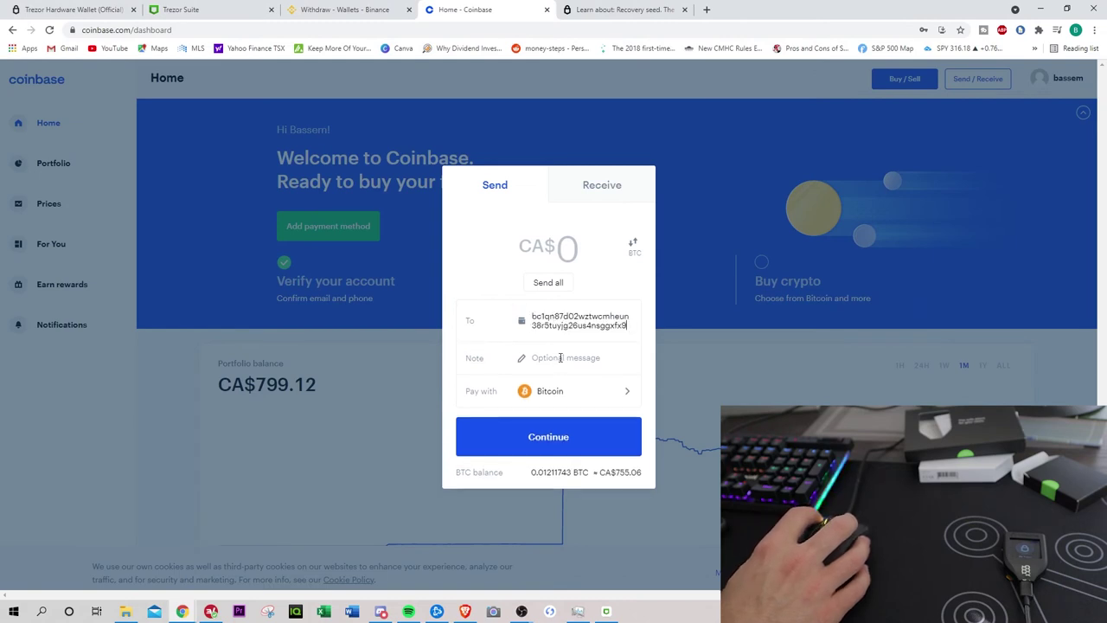
# Add the note 'Test for YT' and a CA$20 amount, then continue to review
pyautogui.click(560, 358)
pyautogui.write('Test for')
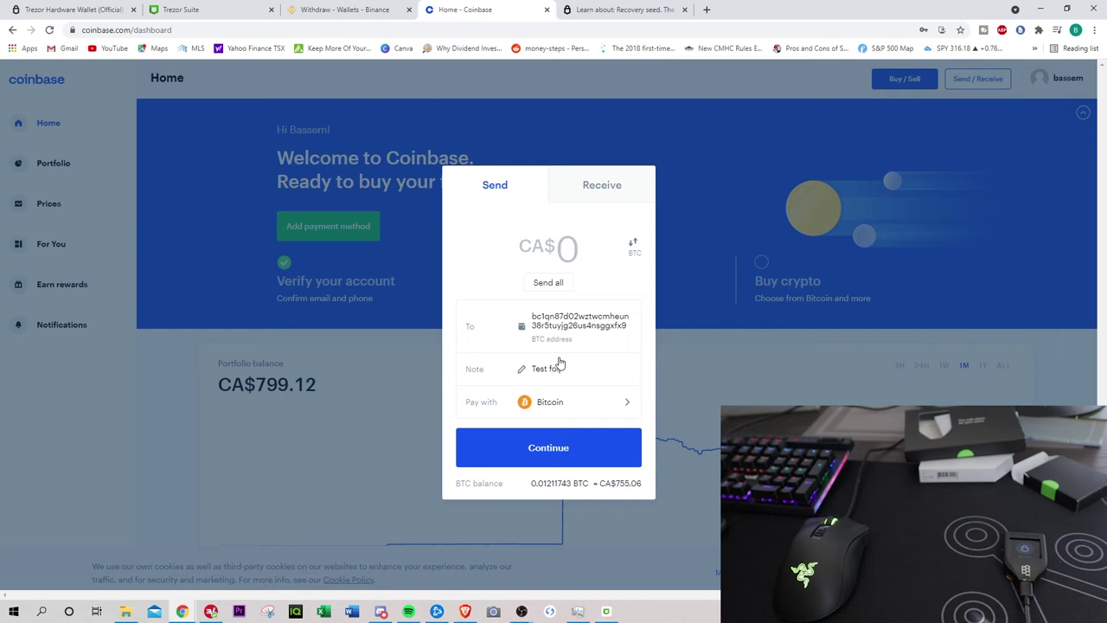
pyautogui.write(' YT')
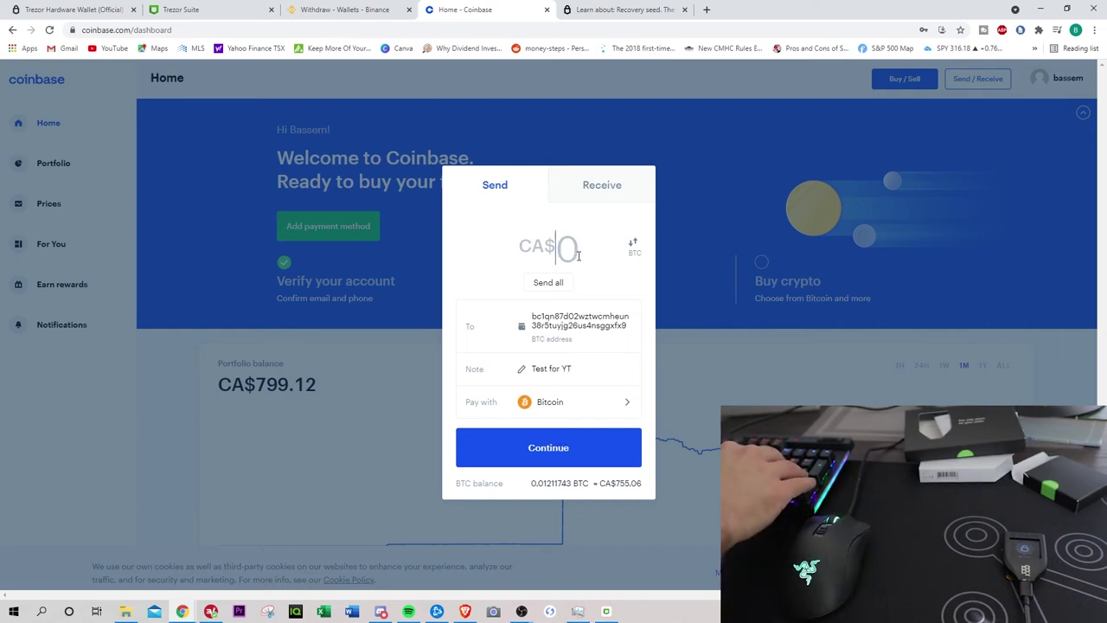
pyautogui.write('20')
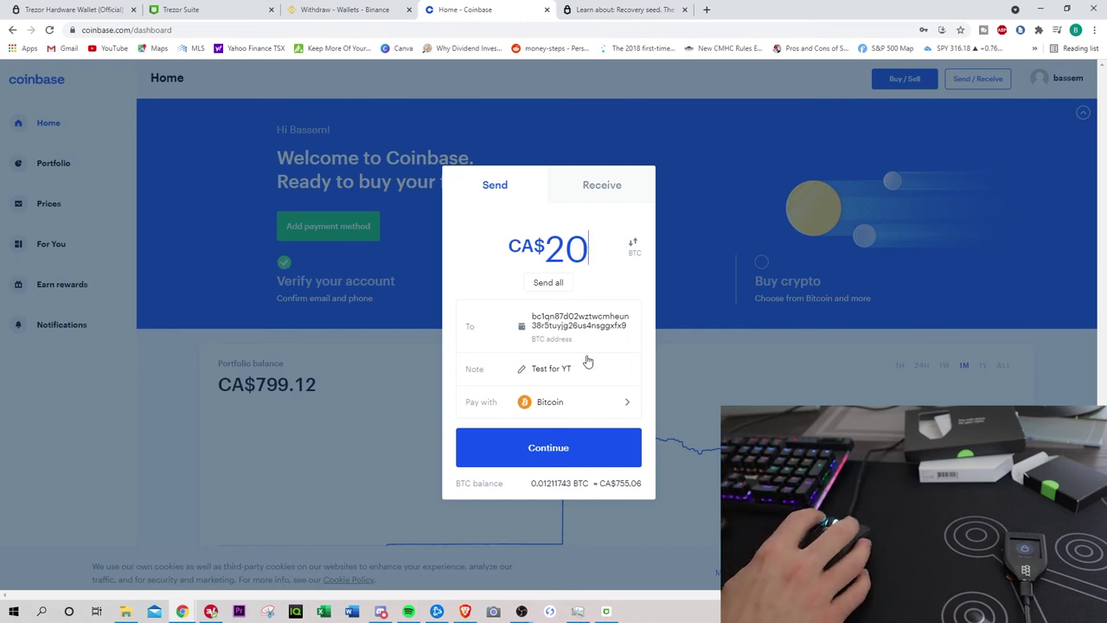
pyautogui.click(558, 450)
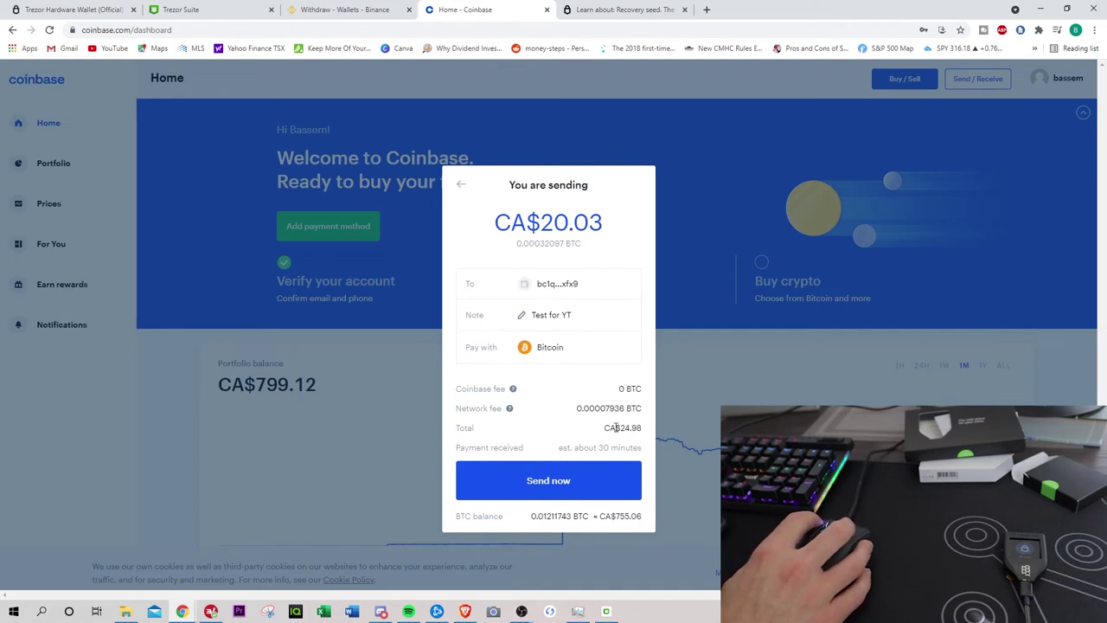
# Send 0.00032097 BTC (CA$24.98 total), confirming with the SMS 2-step verification code
pyautogui.moveTo(599, 435); pyautogui.dragTo(644, 434)
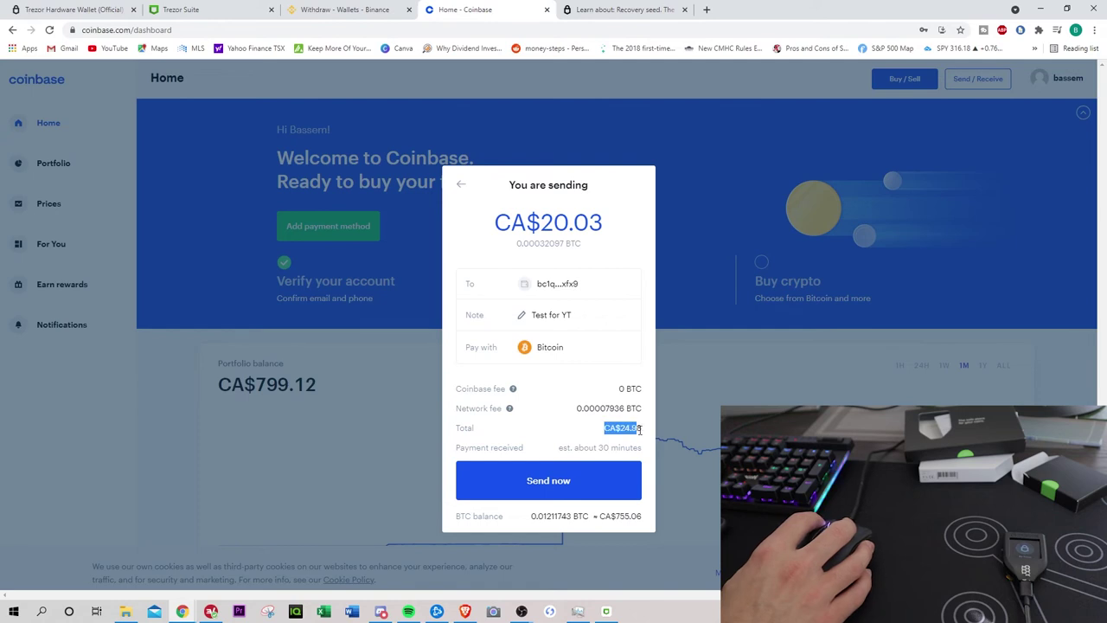
pyautogui.click(647, 435)
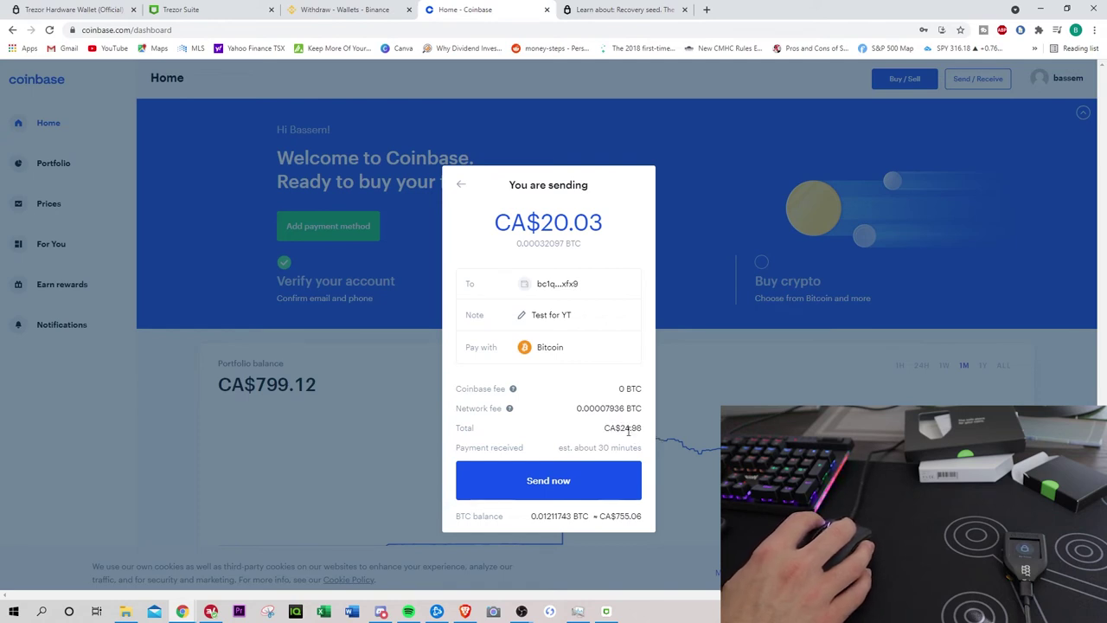
pyautogui.click(548, 484)
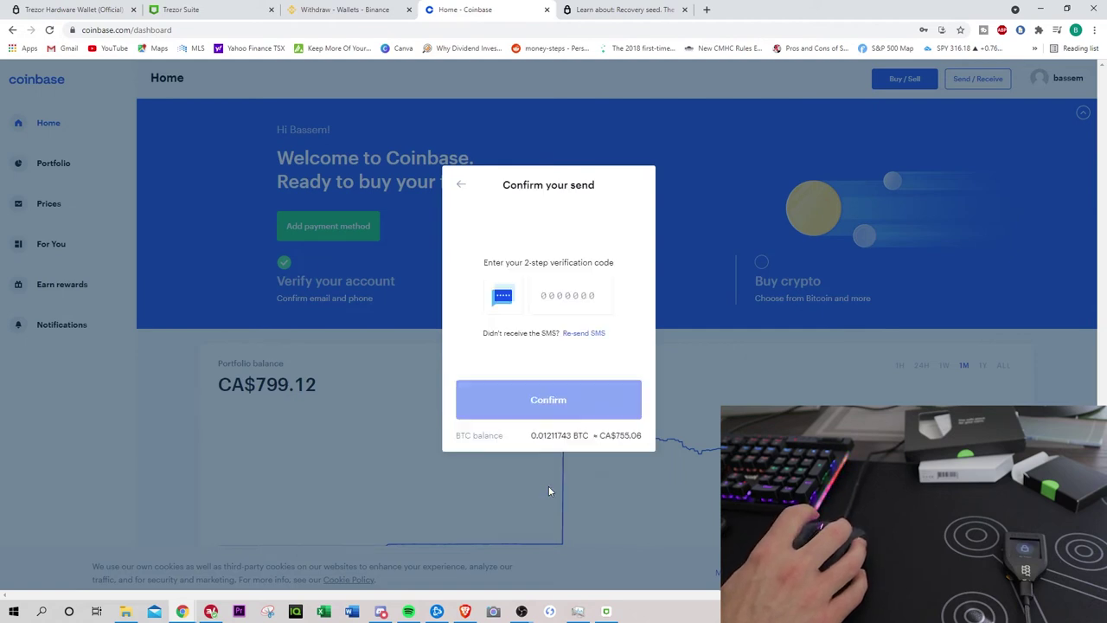
pyautogui.click(563, 295)
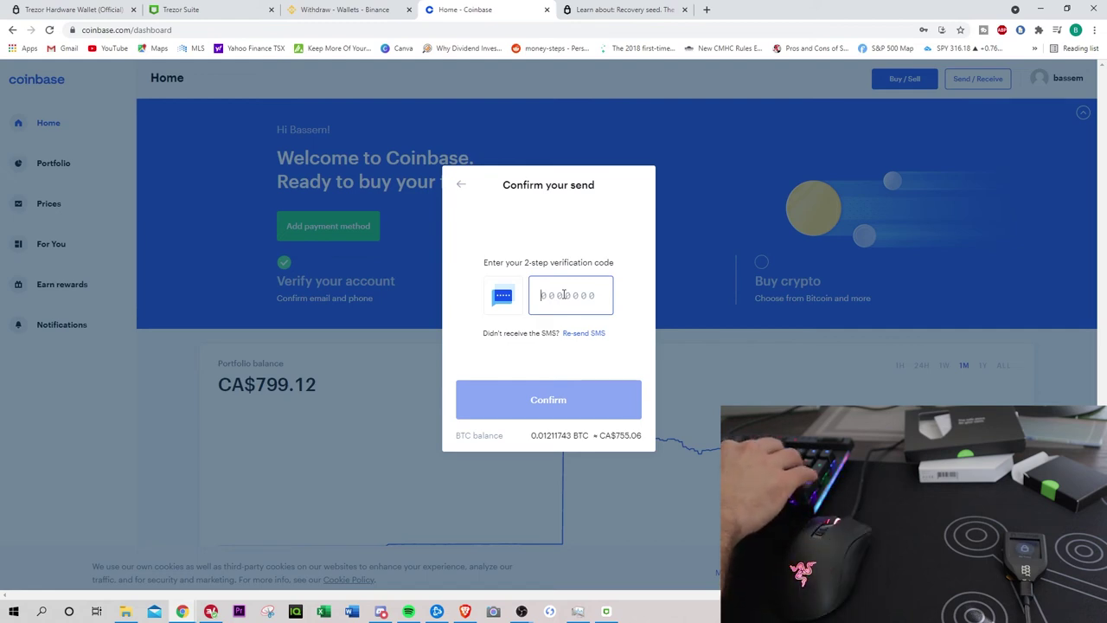
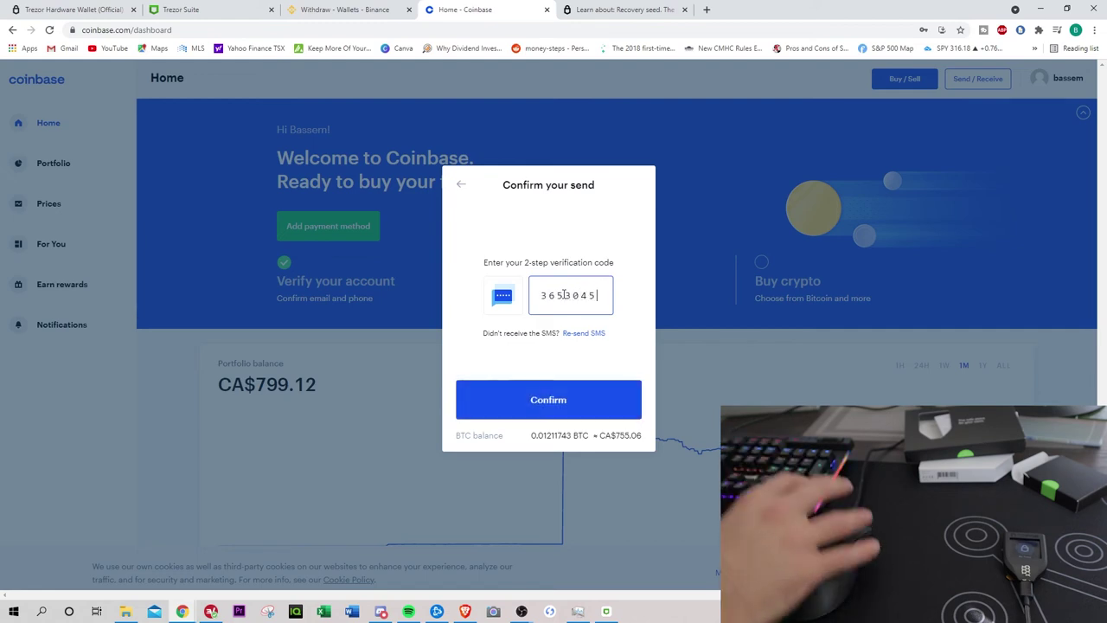
pyautogui.click(544, 397)
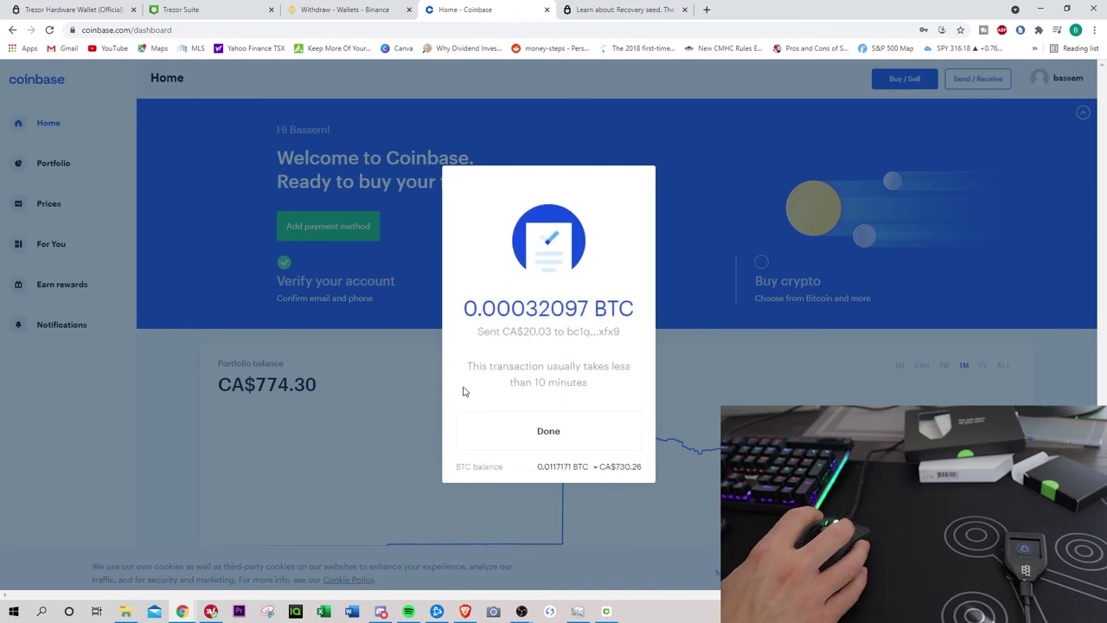
pyautogui.click(550, 432)
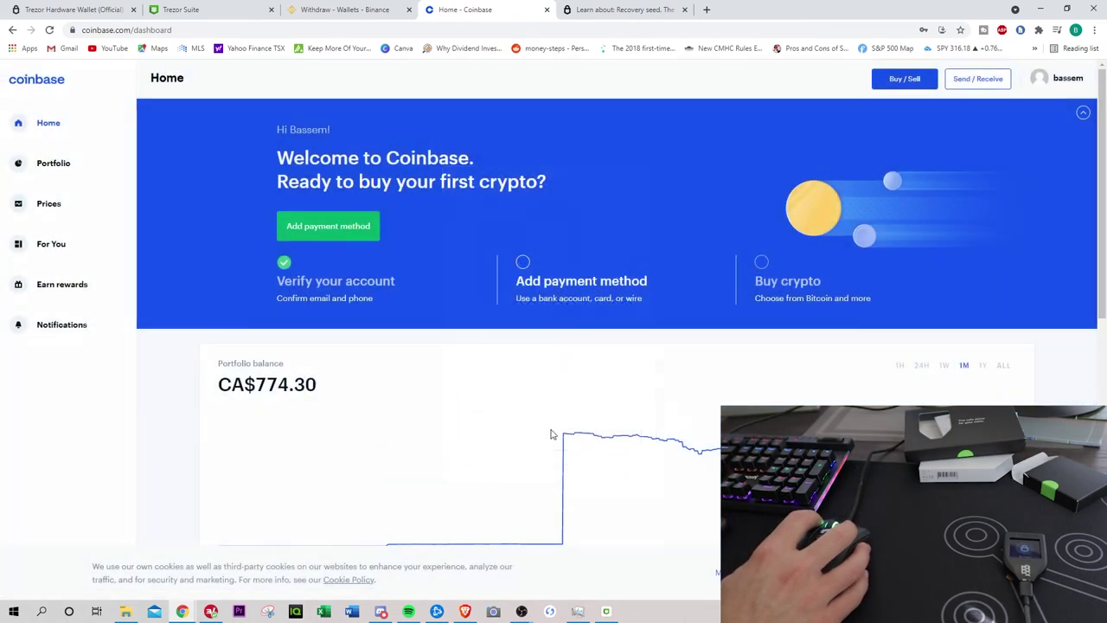
# Bring Trezor Suite to the front and maximize it on the Bitcoin #1 receive page
pyautogui.click(608, 612)
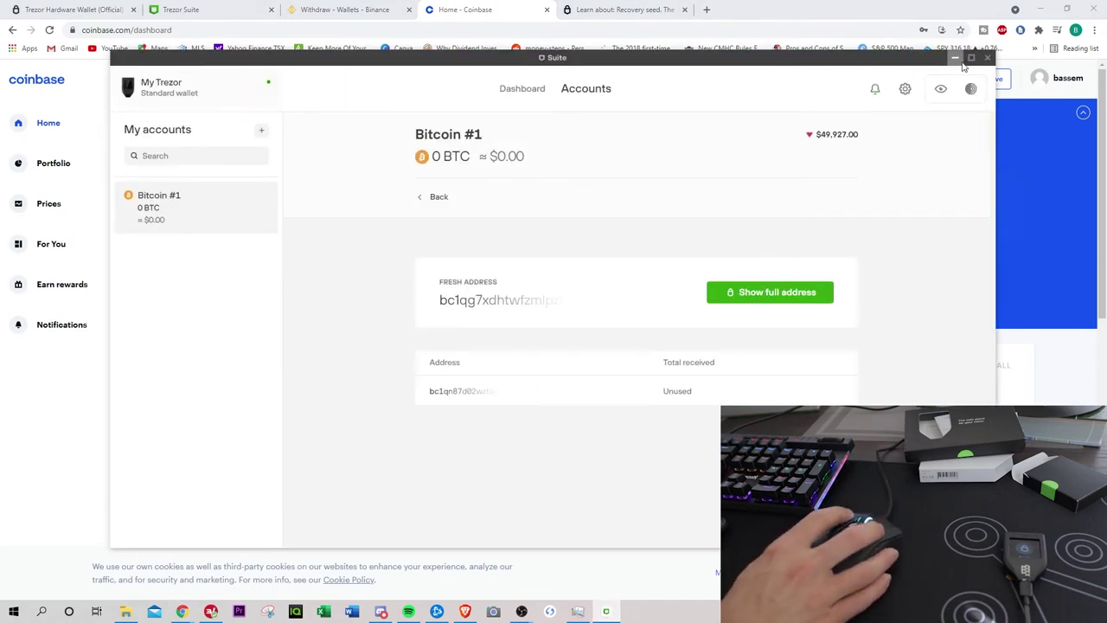
pyautogui.click(971, 57)
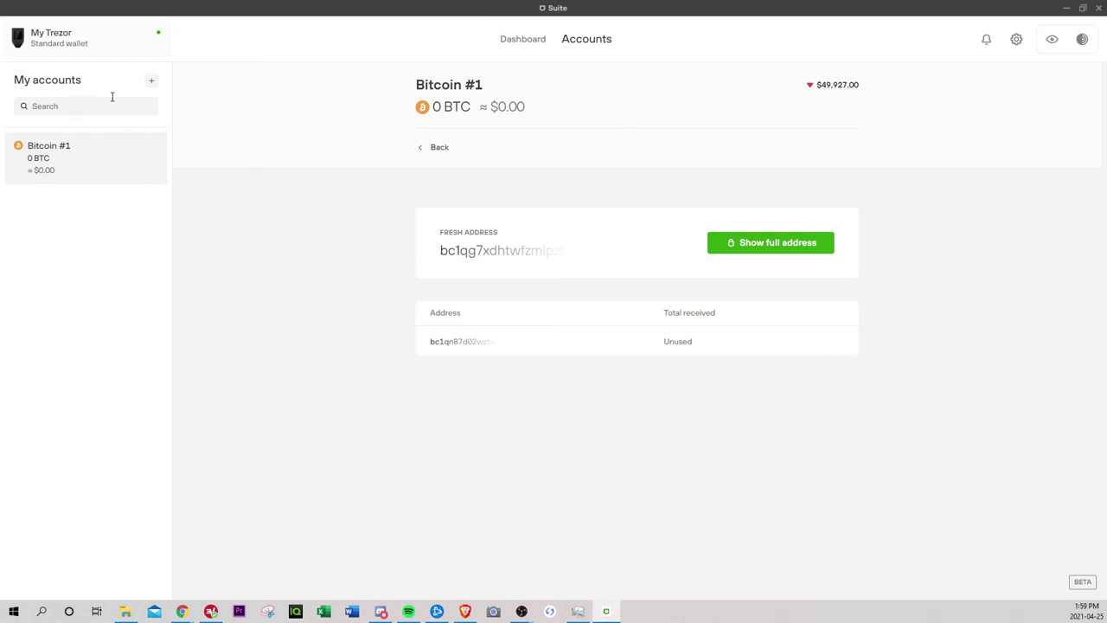
pyautogui.click(150, 84)
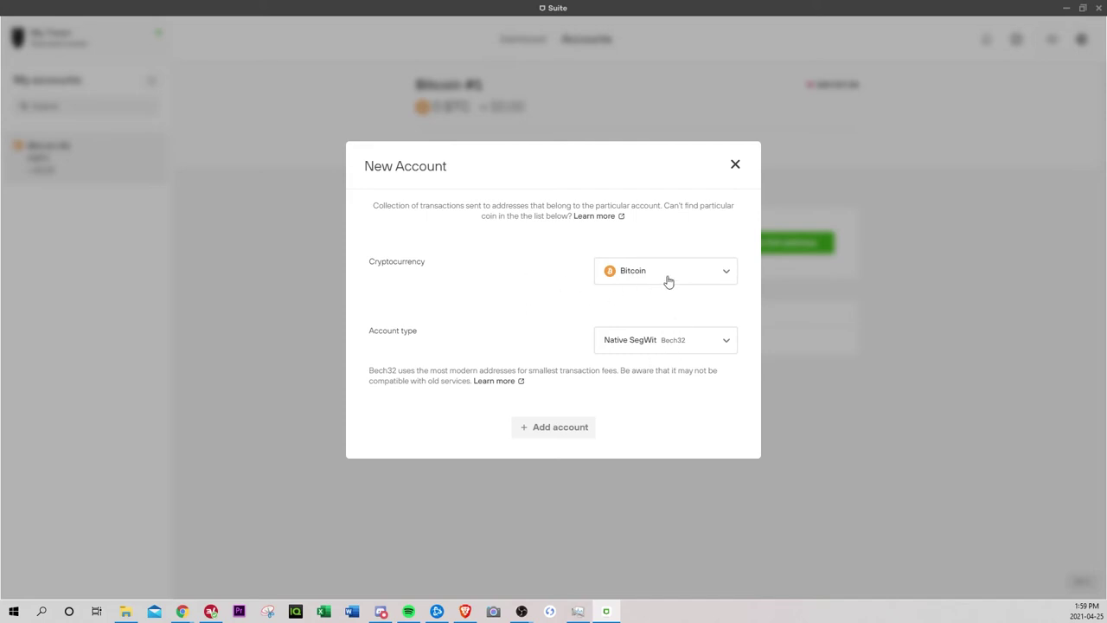
pyautogui.click(668, 284)
pyautogui.scroll(-5, 675, 351)
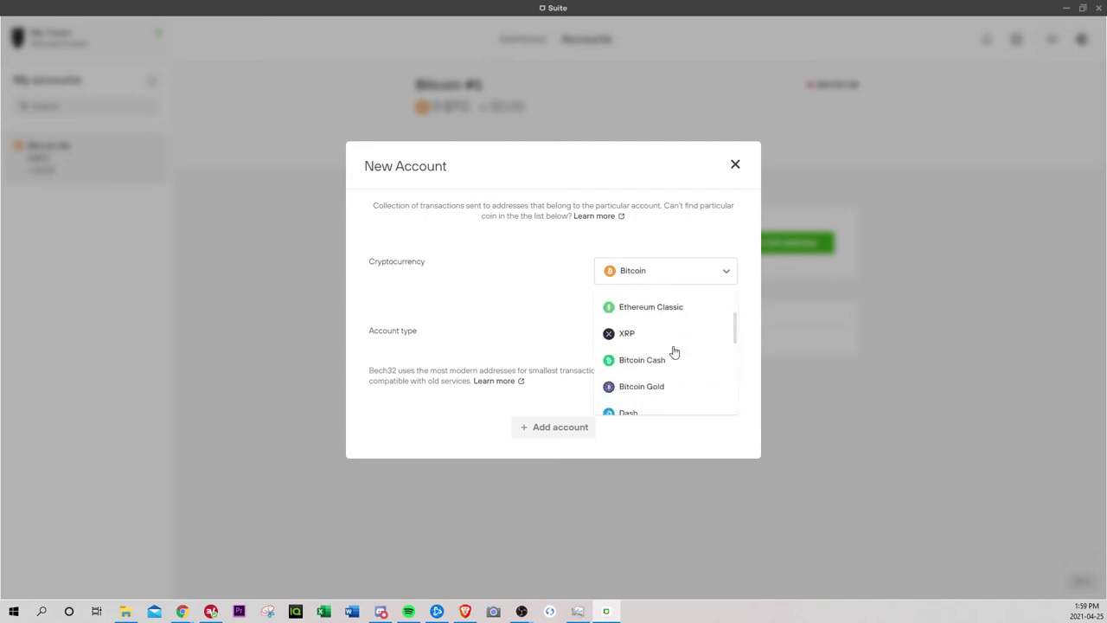
pyautogui.scroll(-2, 676, 351)
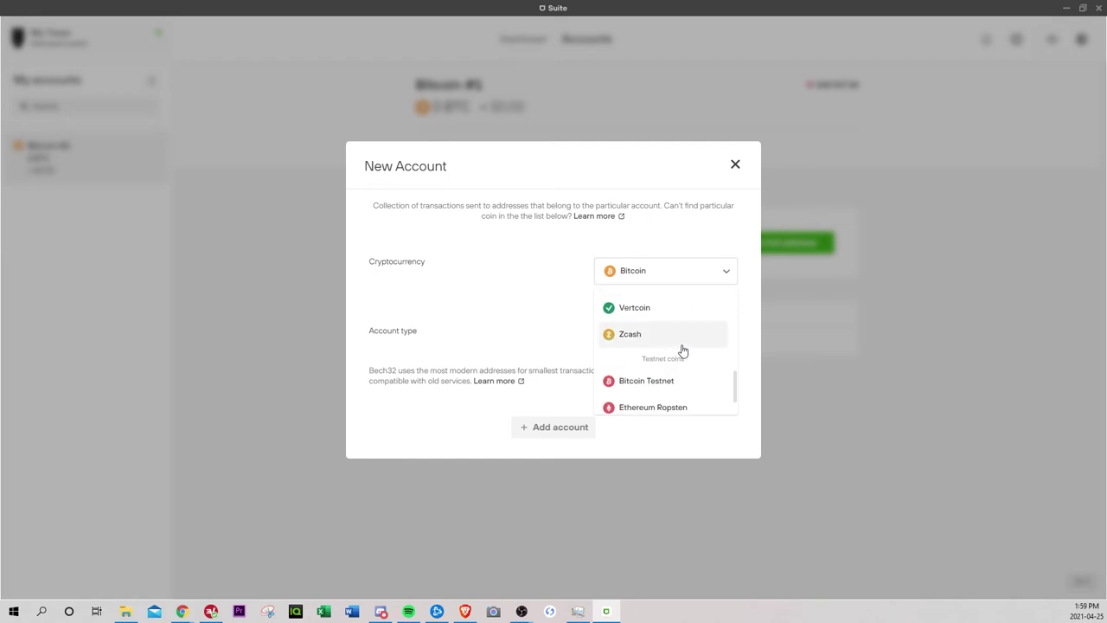
pyautogui.scroll(3, 687, 329)
pyautogui.click(703, 277)
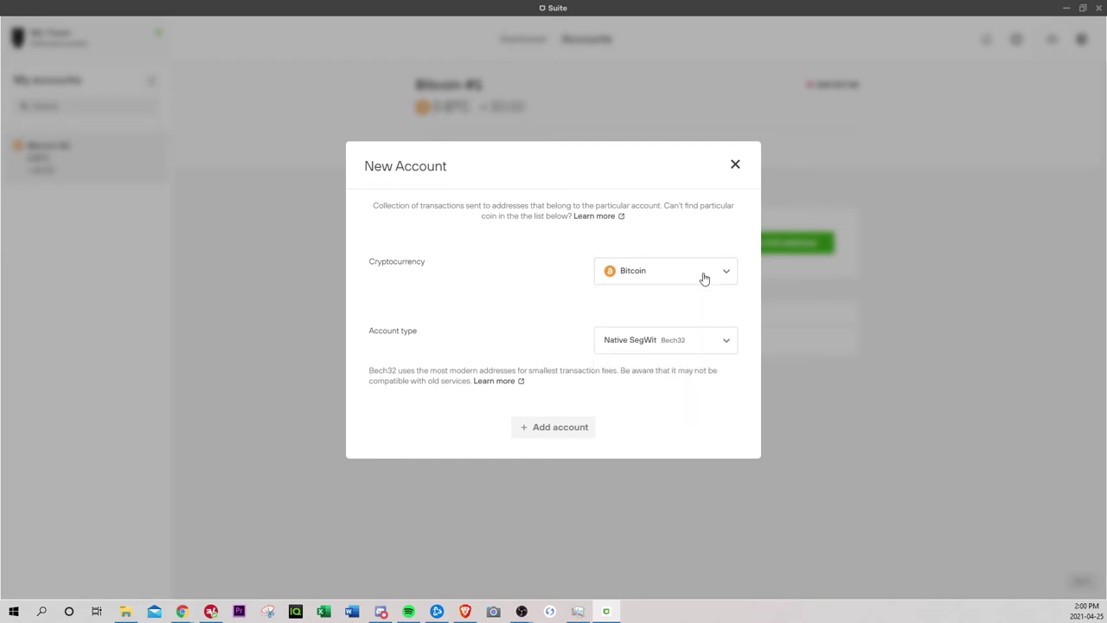
pyautogui.click(680, 346)
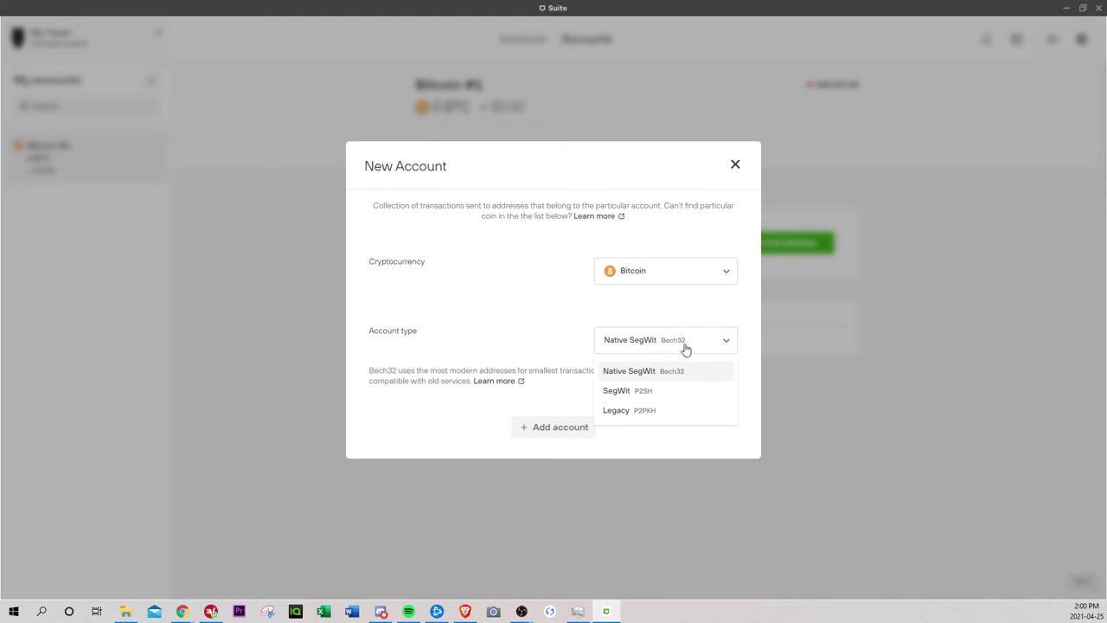
pyautogui.click(685, 348)
pyautogui.click(735, 166)
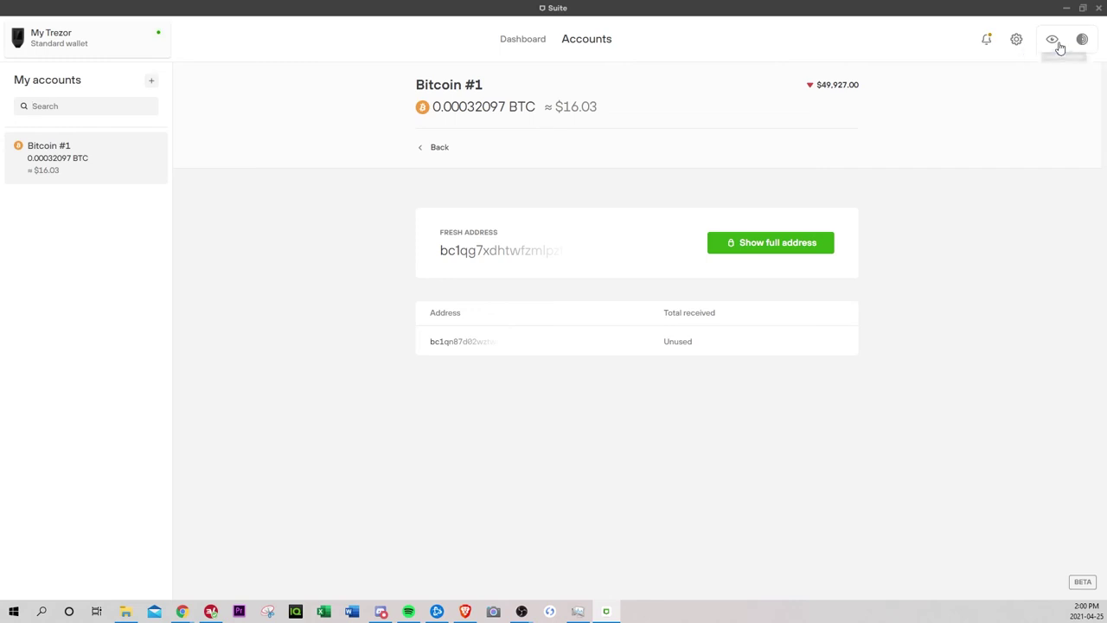
# Toggle discreet mode on and off twice, ending with balances visible
pyautogui.click(1053, 43)
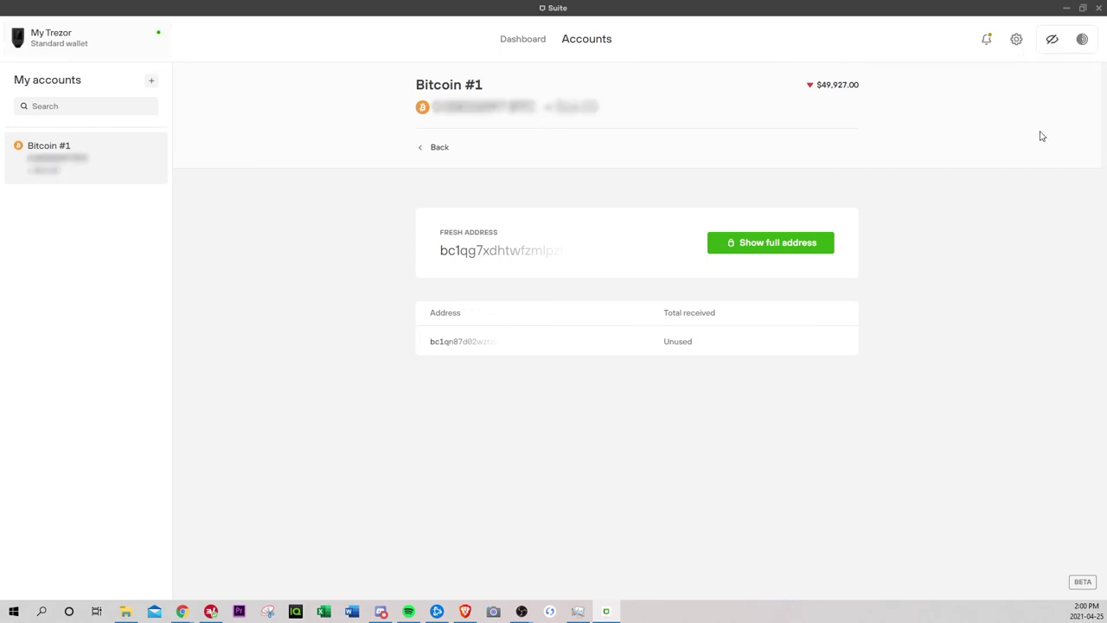
pyautogui.click(1052, 42)
pyautogui.click(1053, 42)
pyautogui.click(1052, 44)
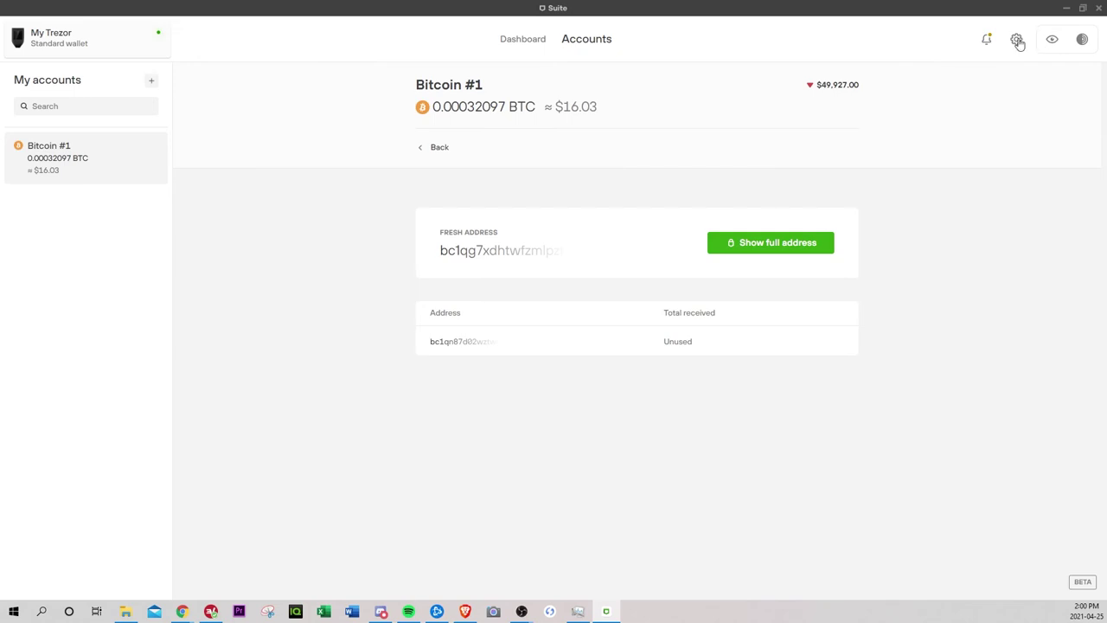
pyautogui.click(1018, 41)
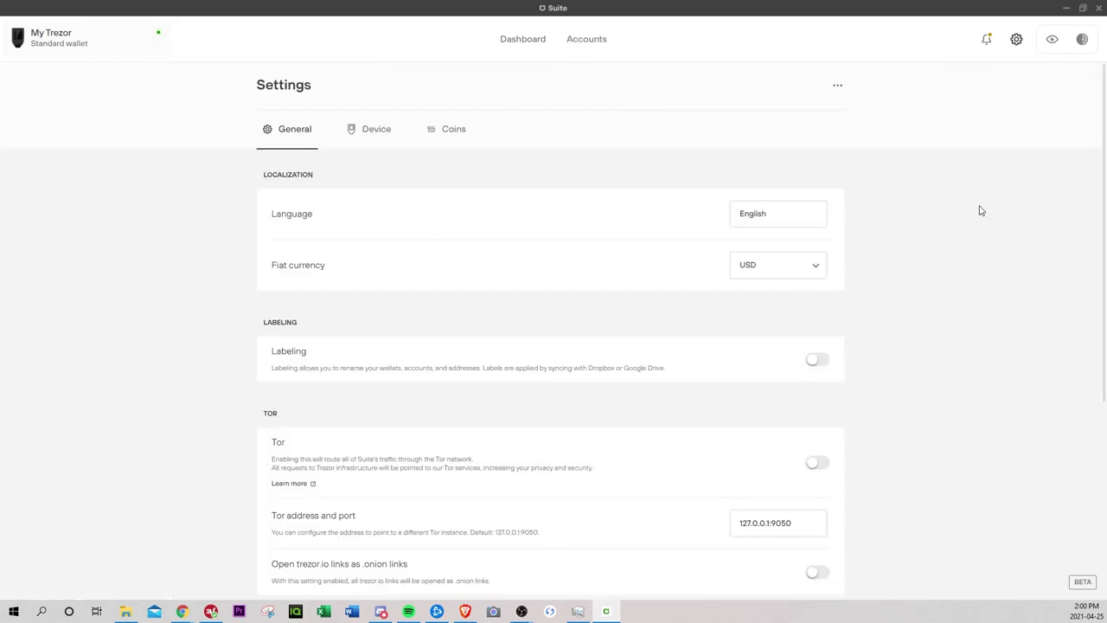
# Change the fiat currency to CAD and check the Standard wallet in the wallets list
pyautogui.click(783, 267)
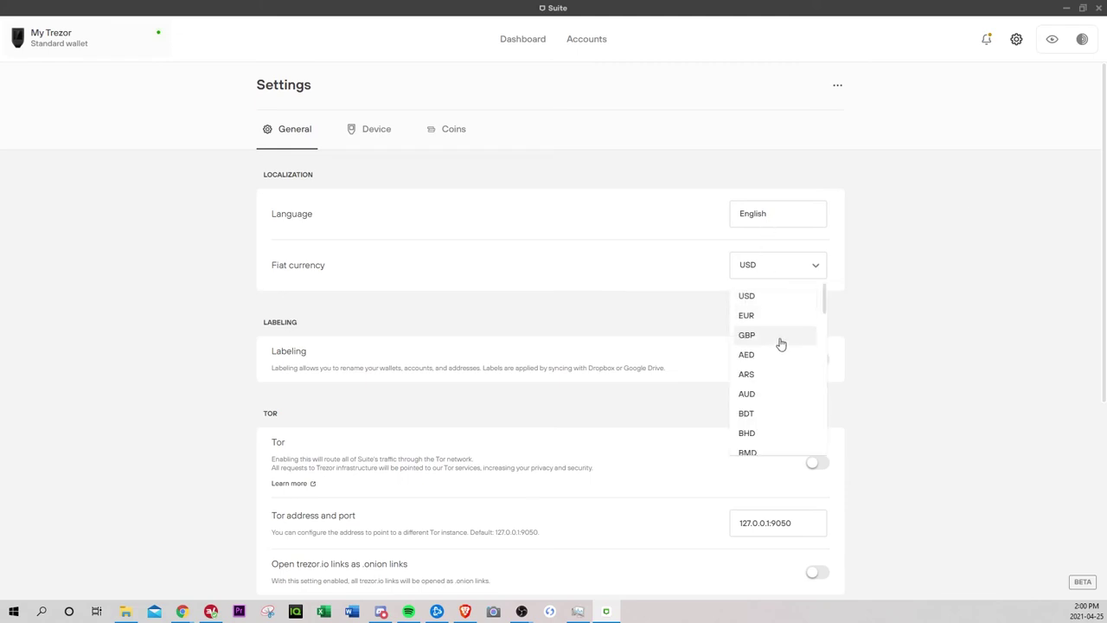
pyautogui.scroll(-3, 776, 362)
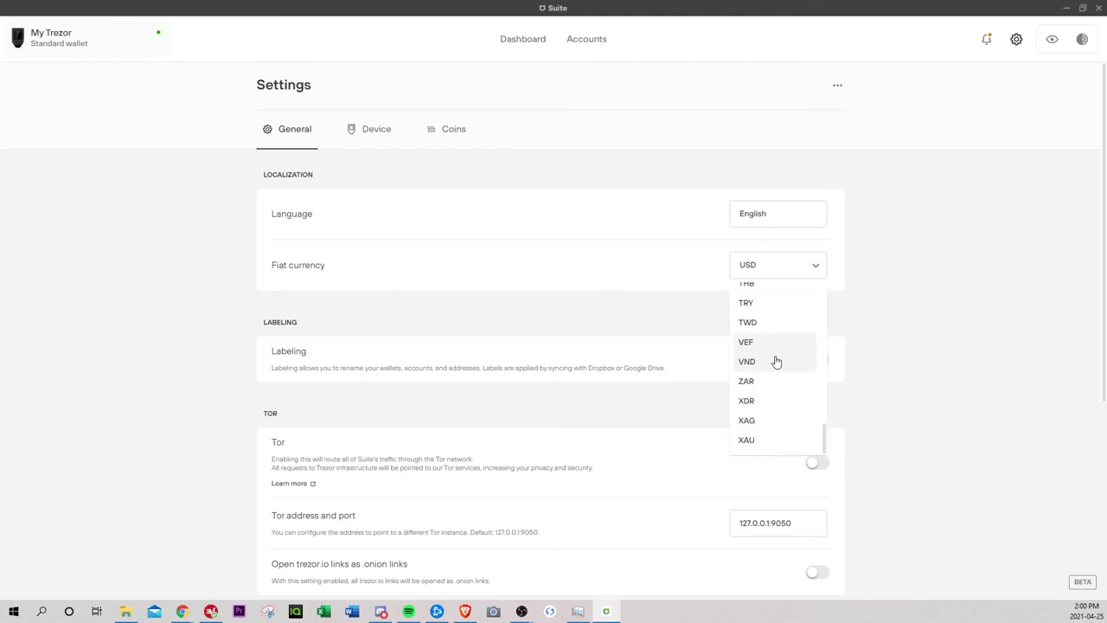
pyautogui.click(776, 307)
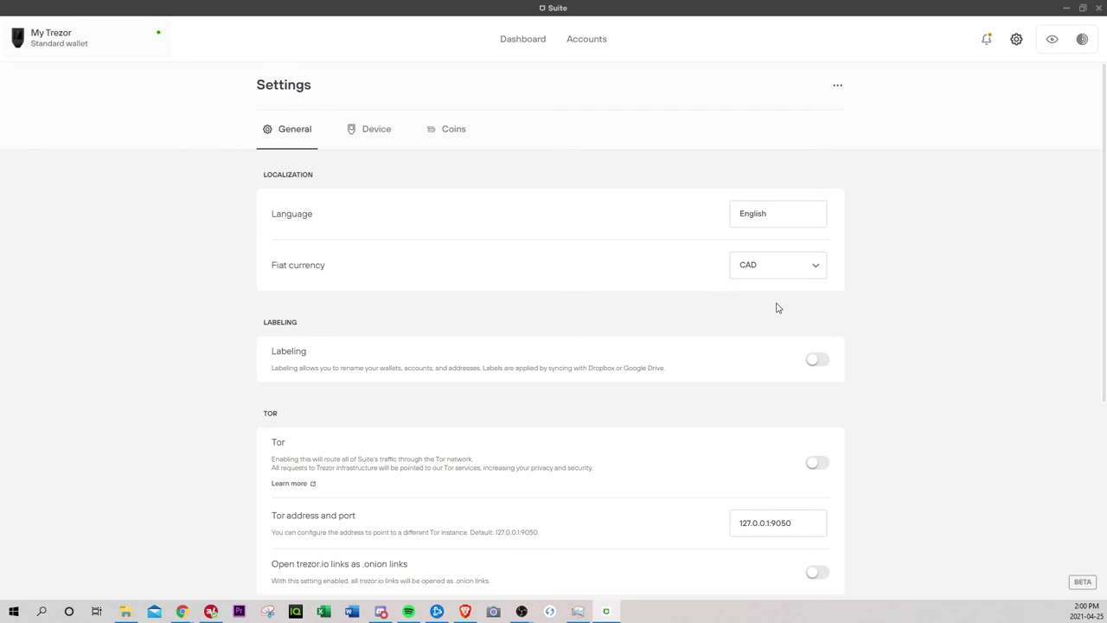
pyautogui.scroll(-4, 872, 364)
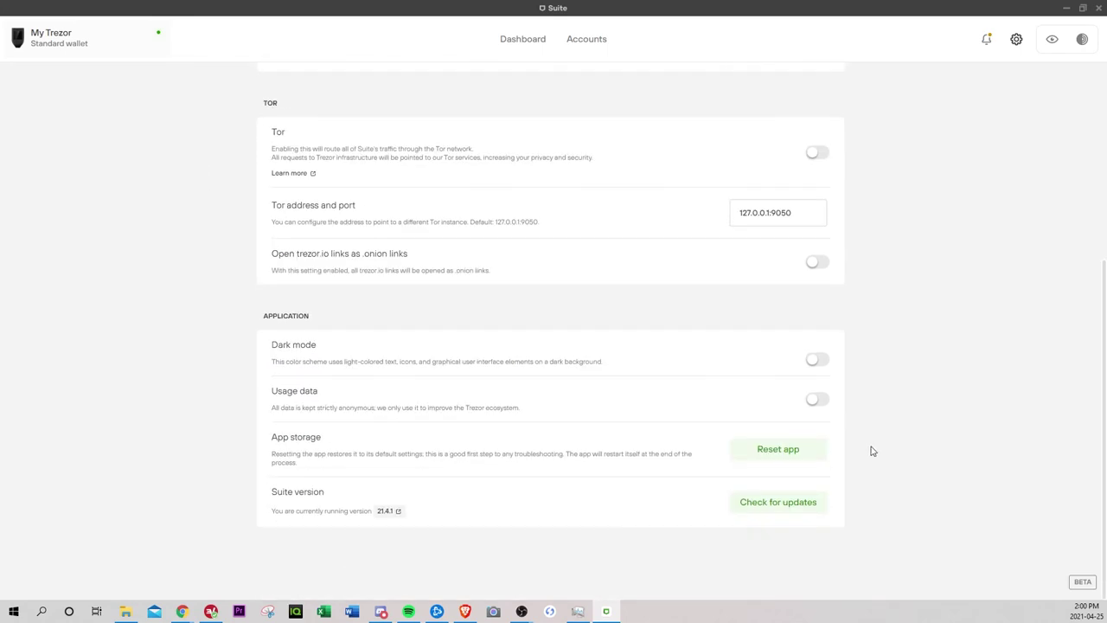
pyautogui.scroll(4, 872, 450)
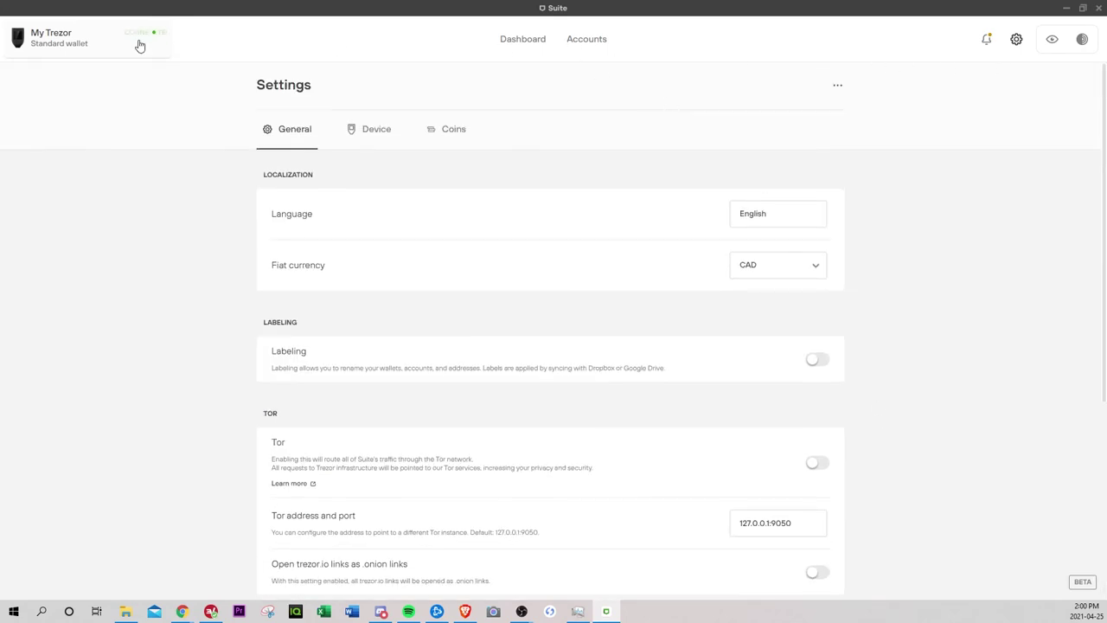
pyautogui.click(93, 43)
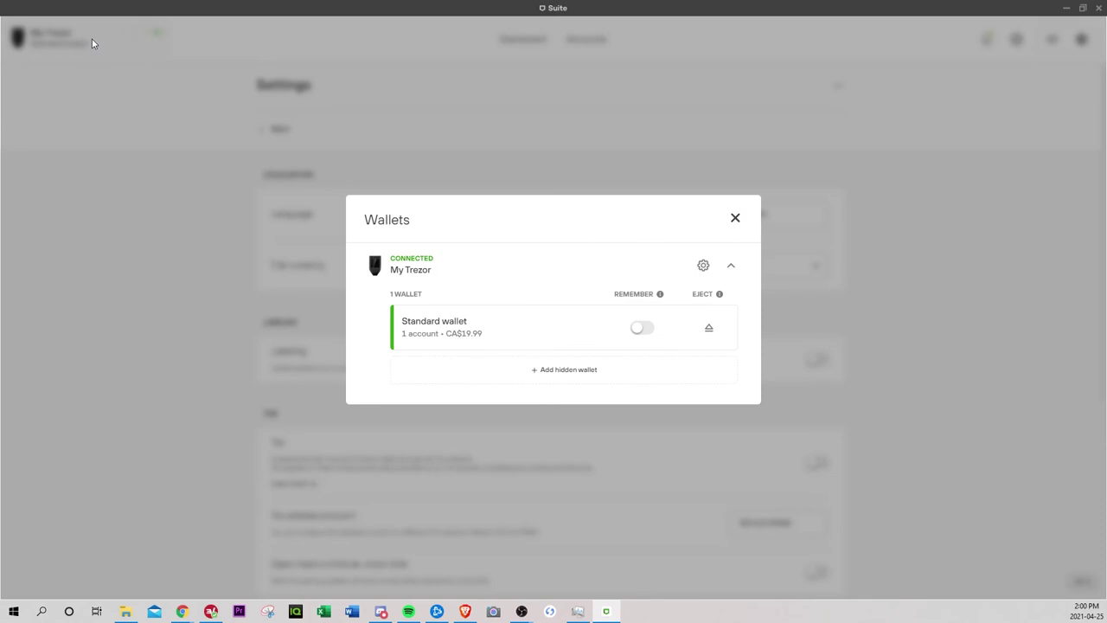
pyautogui.click(736, 218)
# Return to the dashboard and check the CA$19.99 portfolio total
pyautogui.click(527, 41)
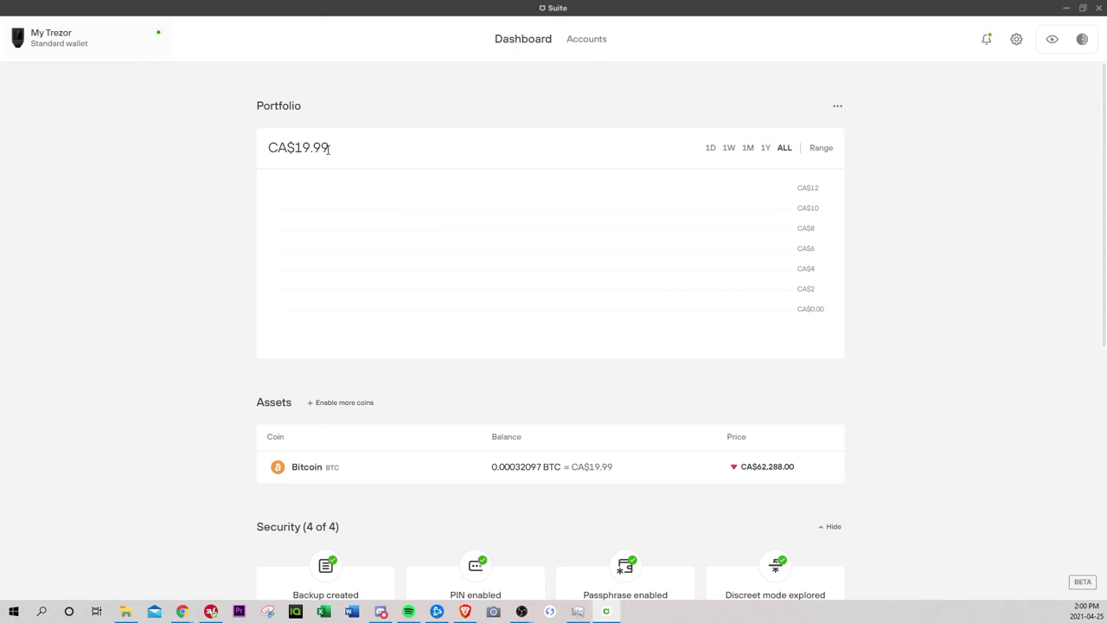
pyautogui.moveTo(328, 149); pyautogui.dragTo(256, 155)
pyautogui.click(246, 159)
pyautogui.moveTo(268, 152); pyautogui.dragTo(340, 154)
pyautogui.click(339, 154)
pyautogui.scroll(-5, 506, 231)
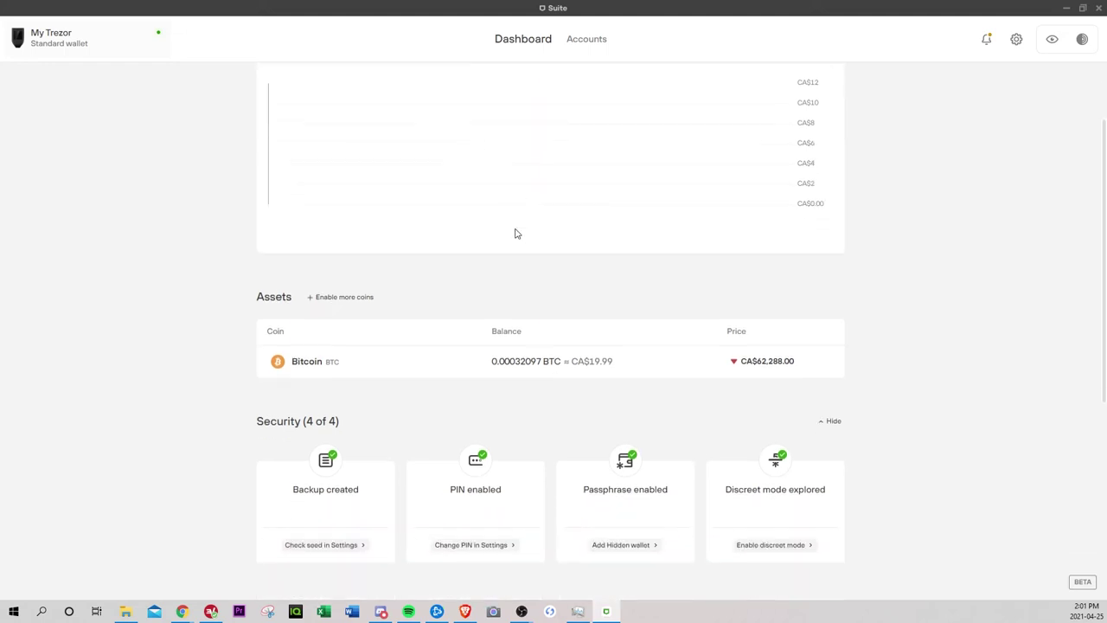
pyautogui.scroll(-5, 954, 322)
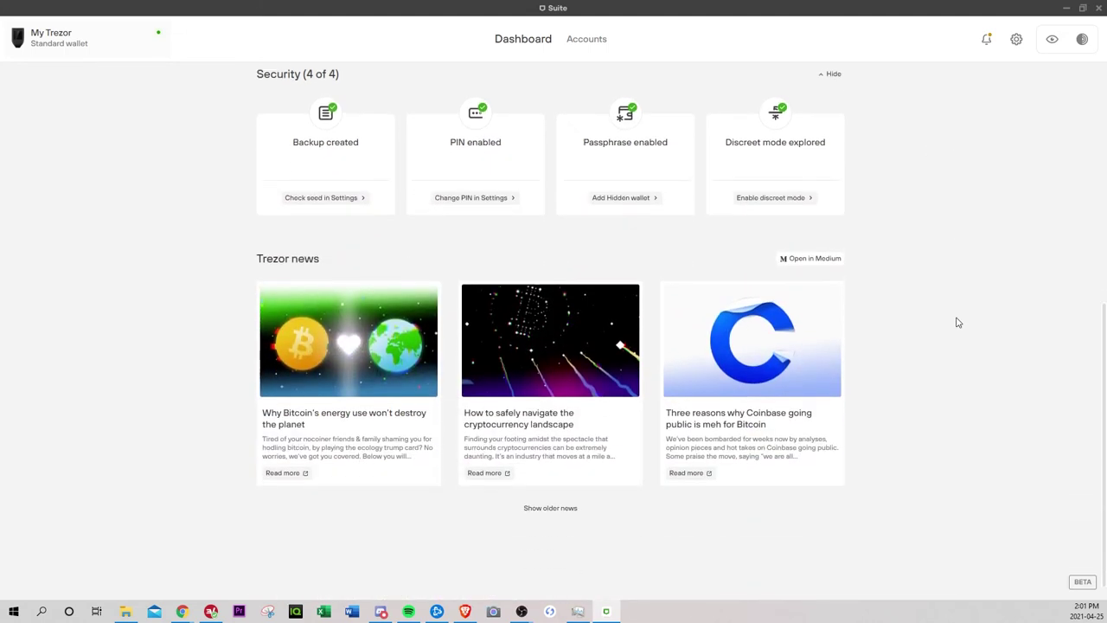
pyautogui.scroll(10, 947, 327)
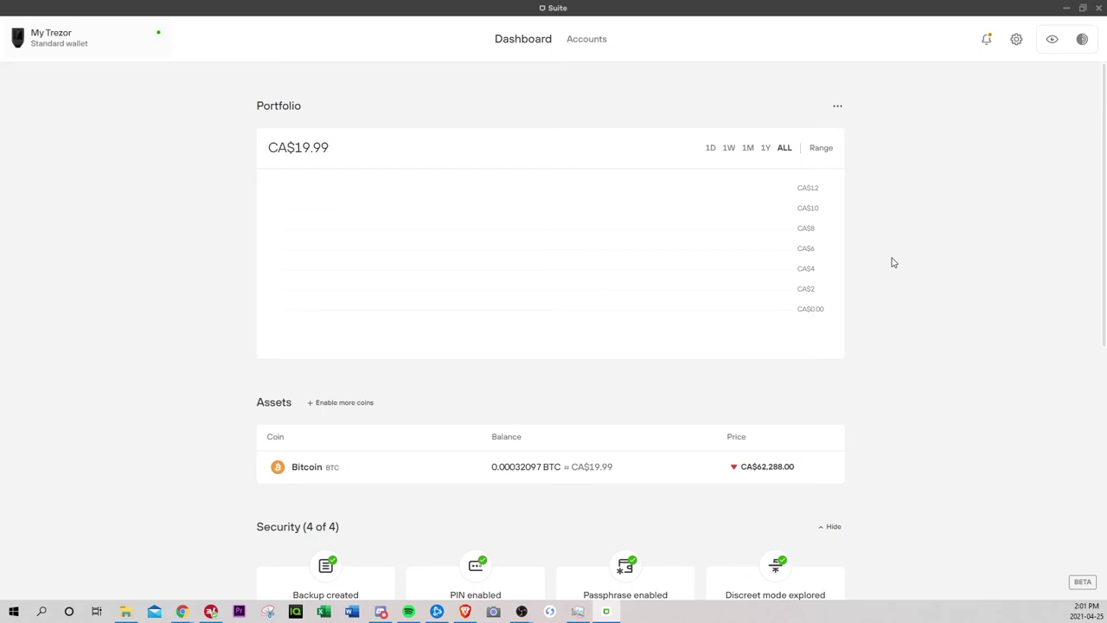
# Switch the portfolio chart to the 1W range and open Settings
pyautogui.click(729, 151)
pyautogui.click(711, 148)
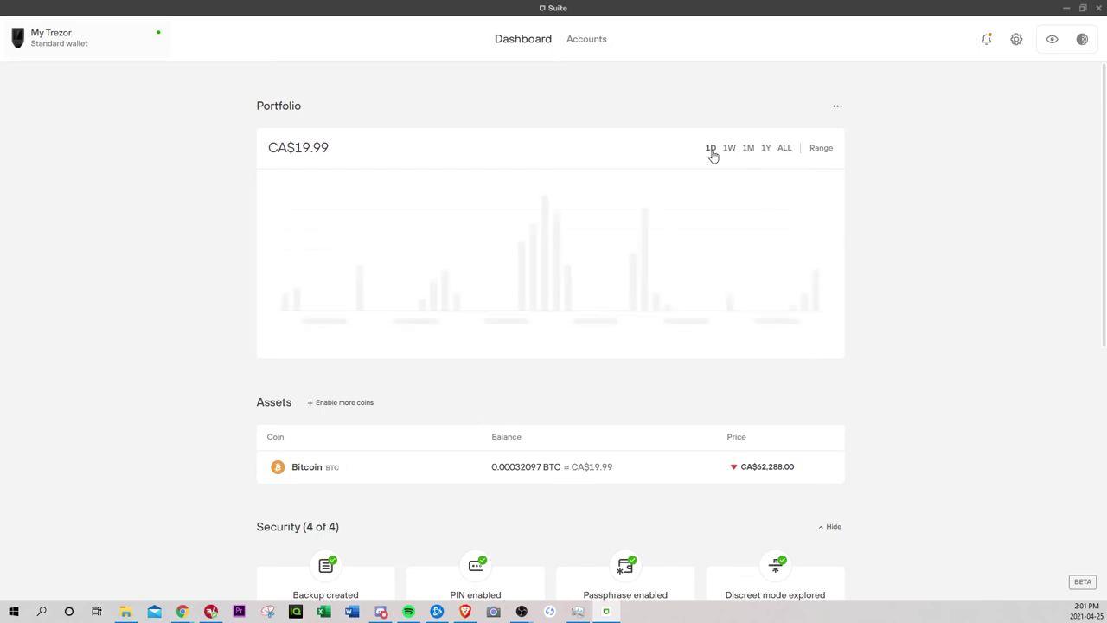
pyautogui.click(729, 150)
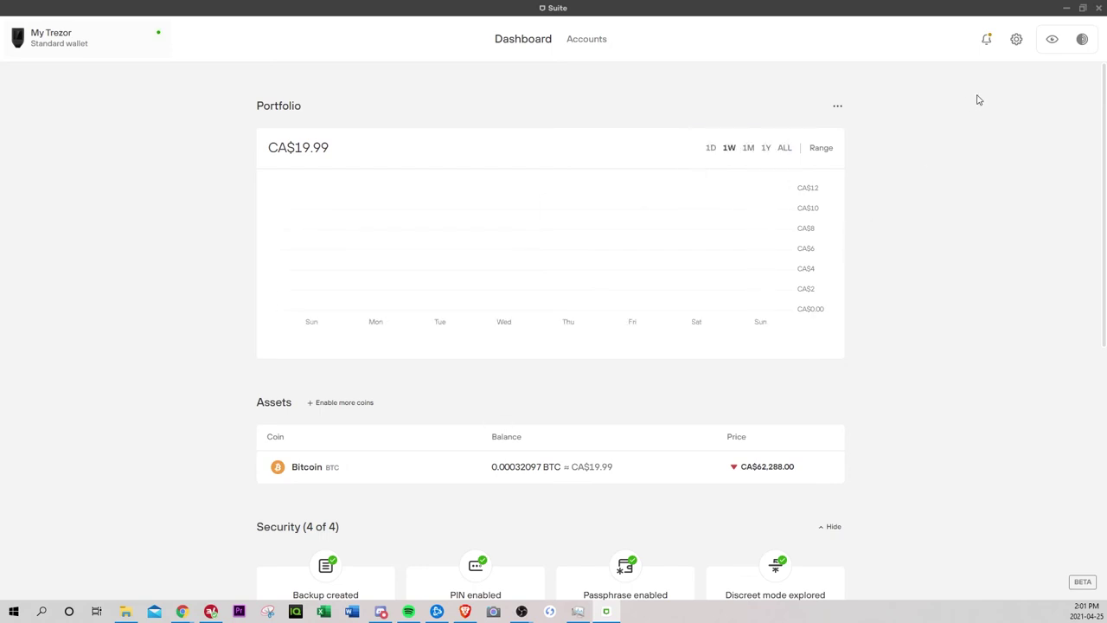
pyautogui.click(1015, 41)
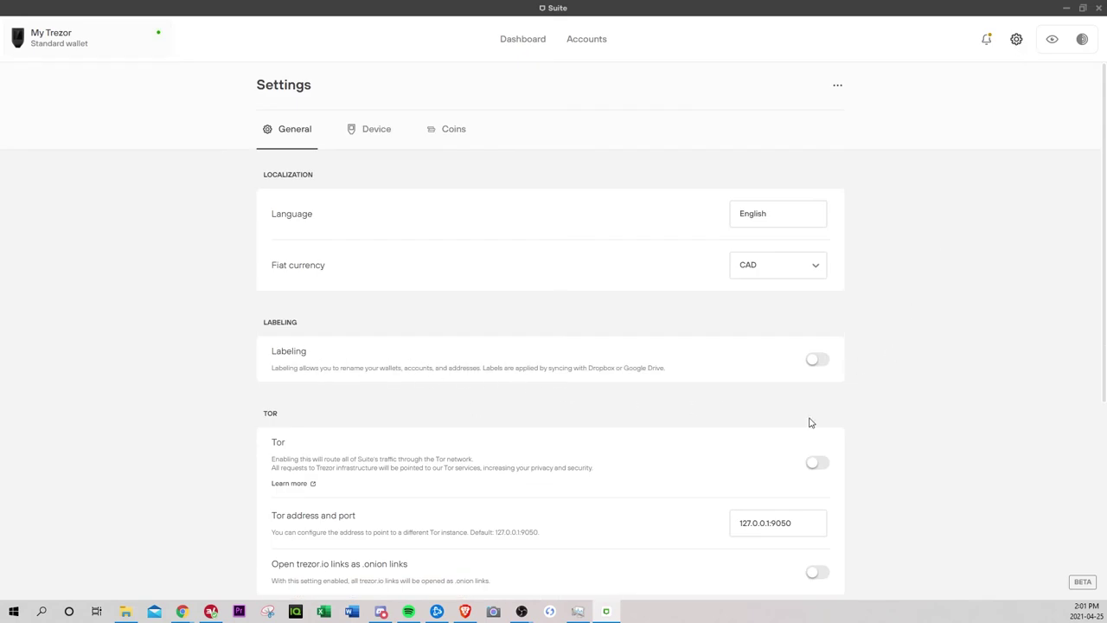
# Turn on the Dark mode toggle in the Application section of Settings
pyautogui.scroll(-2, 887, 429)
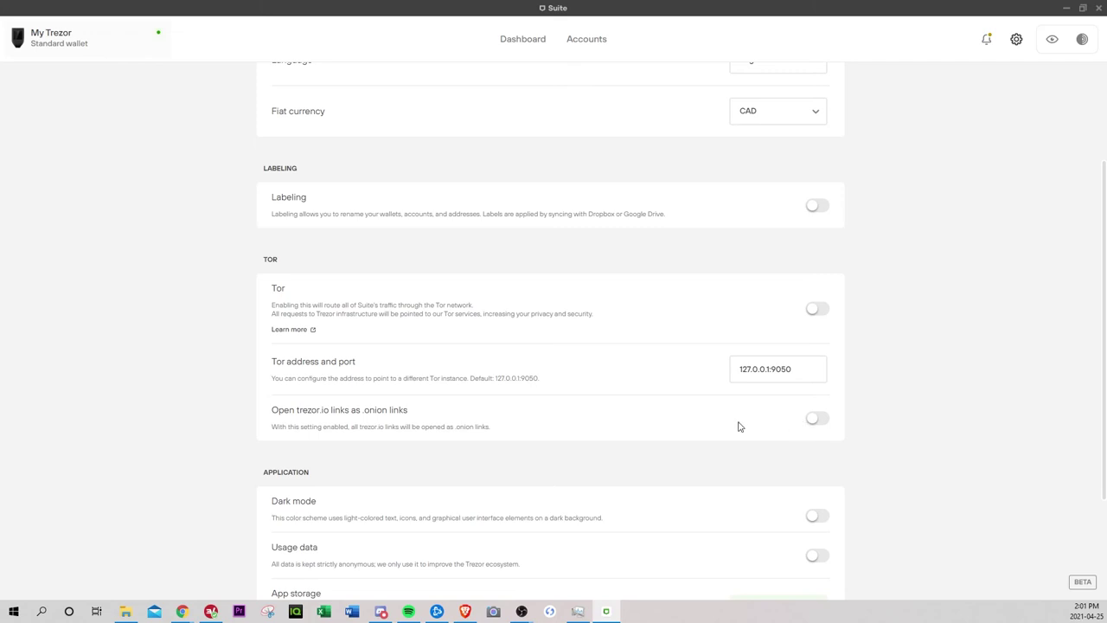
pyautogui.scroll(-2, 714, 418)
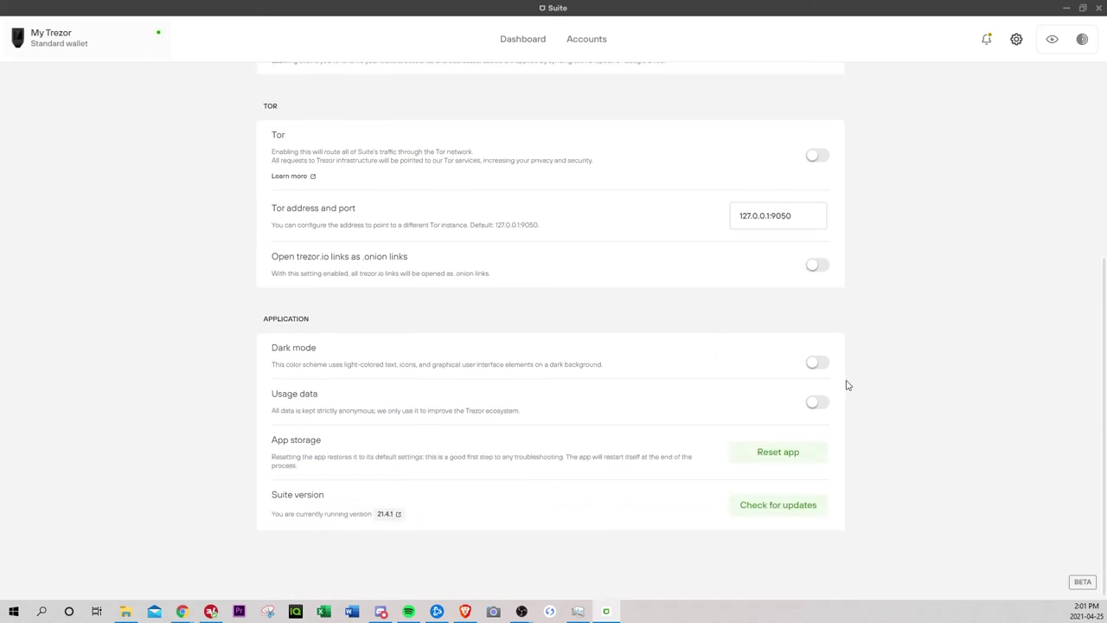
pyautogui.click(816, 363)
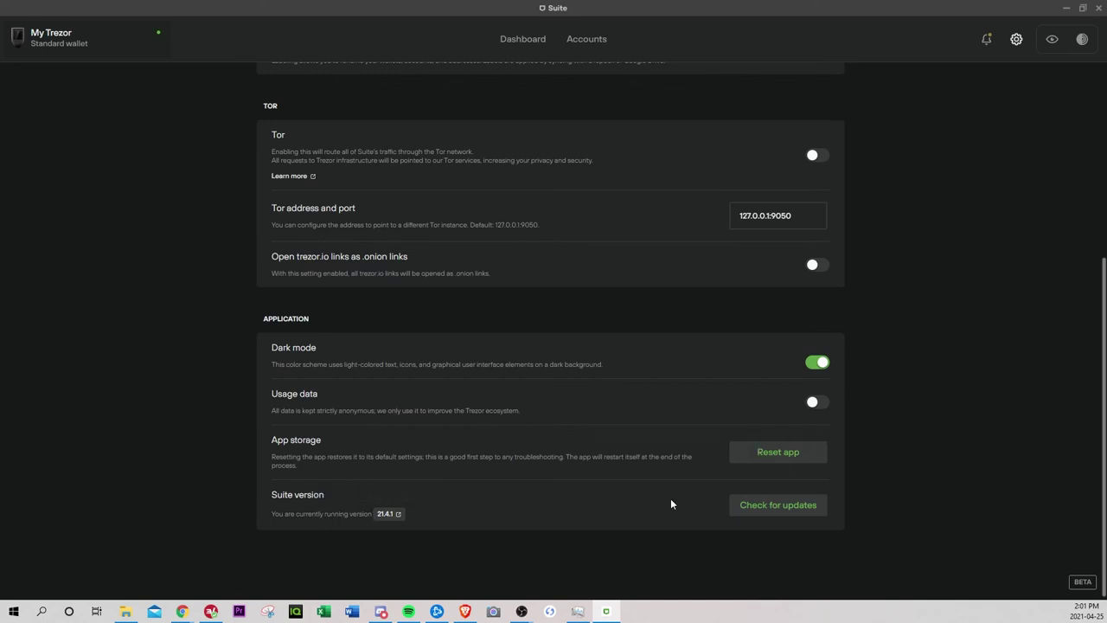
pyautogui.scroll(5, 670, 504)
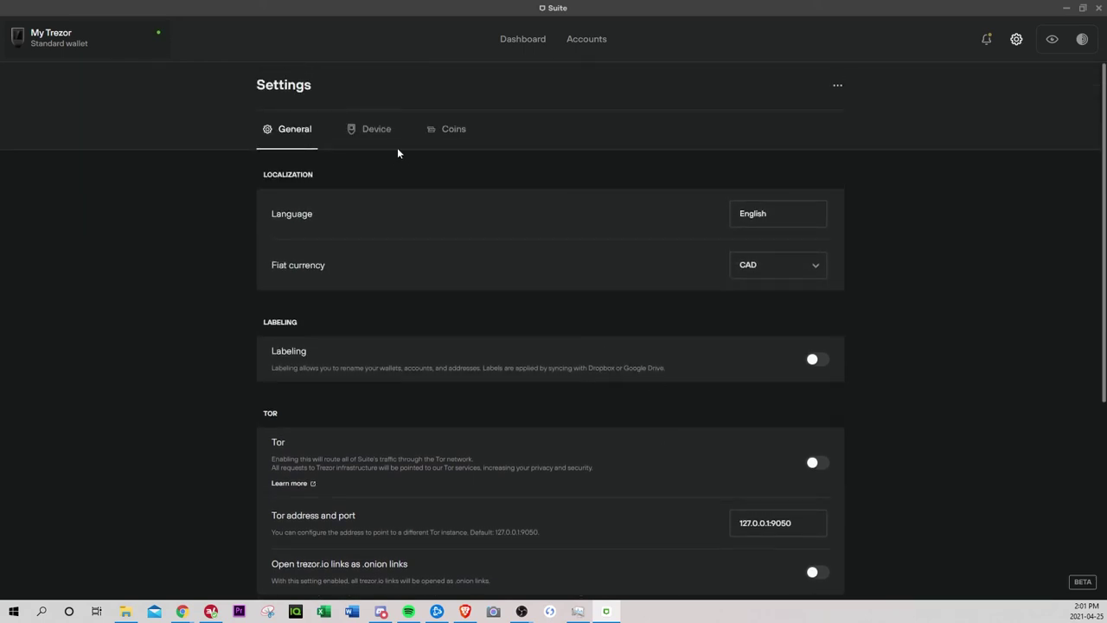
# Open the Device settings and look through the backup and security sections
pyautogui.click(378, 140)
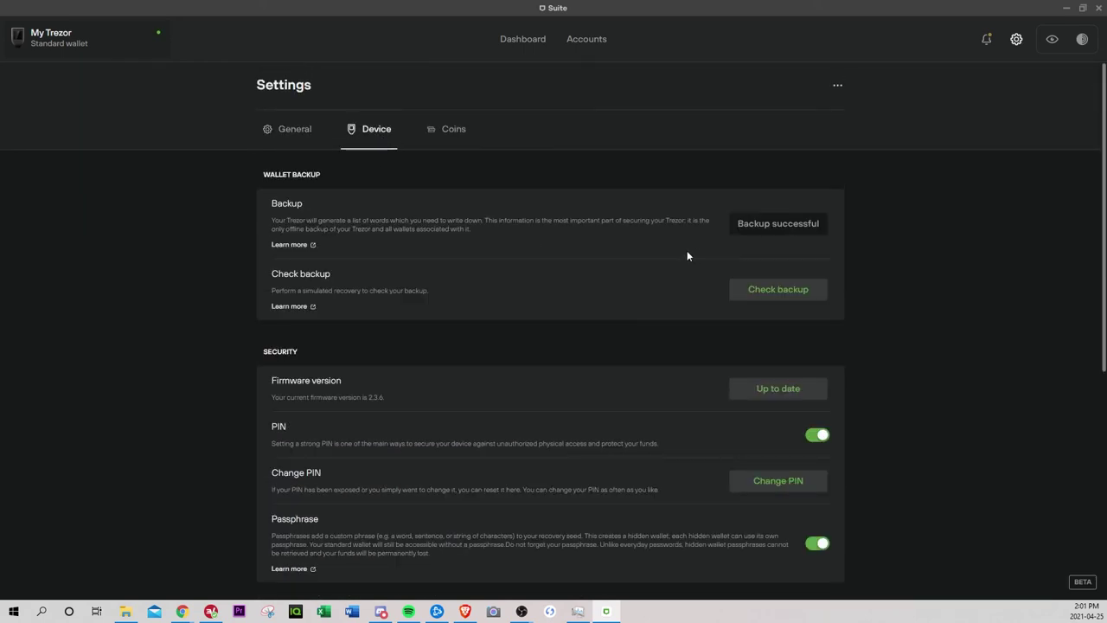
pyautogui.scroll(-3, 773, 300)
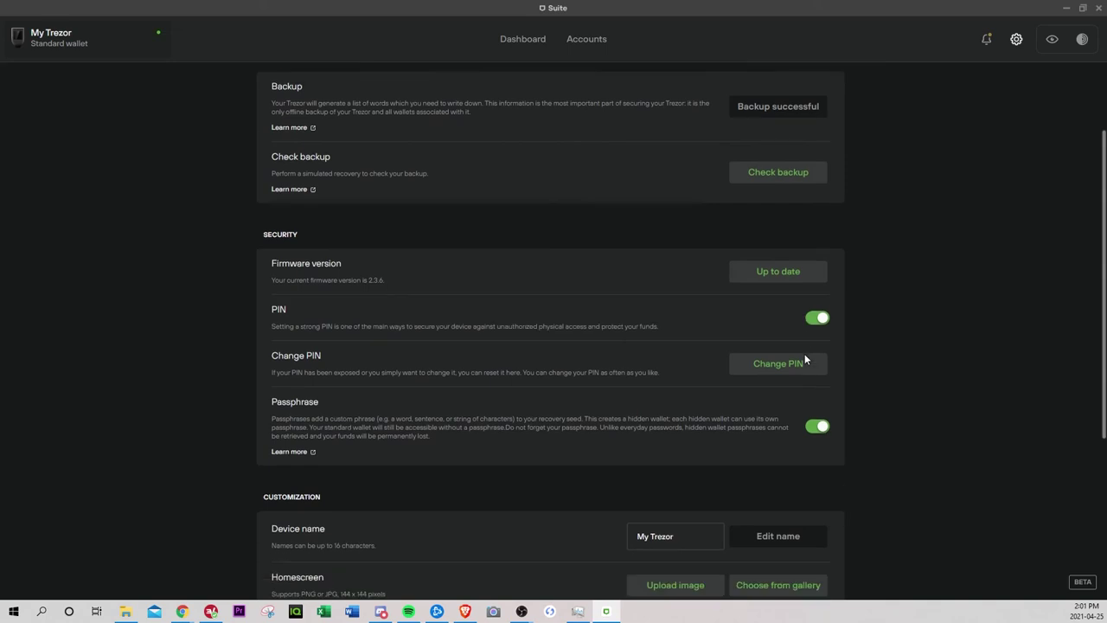
pyautogui.scroll(-2, 826, 347)
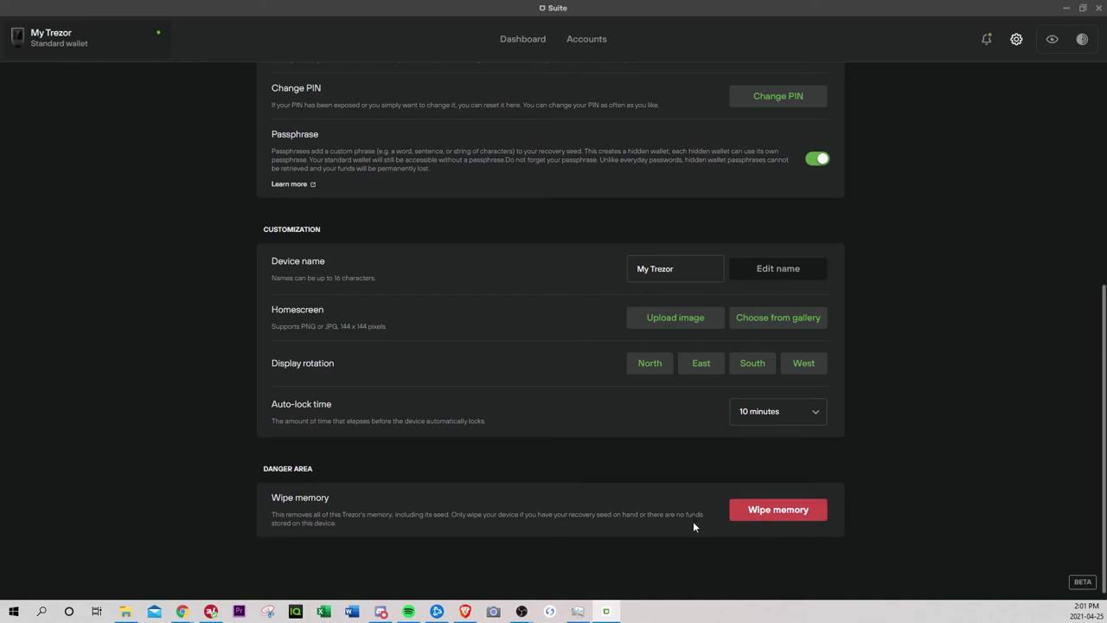
# Review the Wipe memory explanation in the danger area, then go to the Coins tab
pyautogui.moveTo(703, 516); pyautogui.dragTo(261, 512)
pyautogui.click(303, 517)
pyautogui.scroll(4, 628, 495)
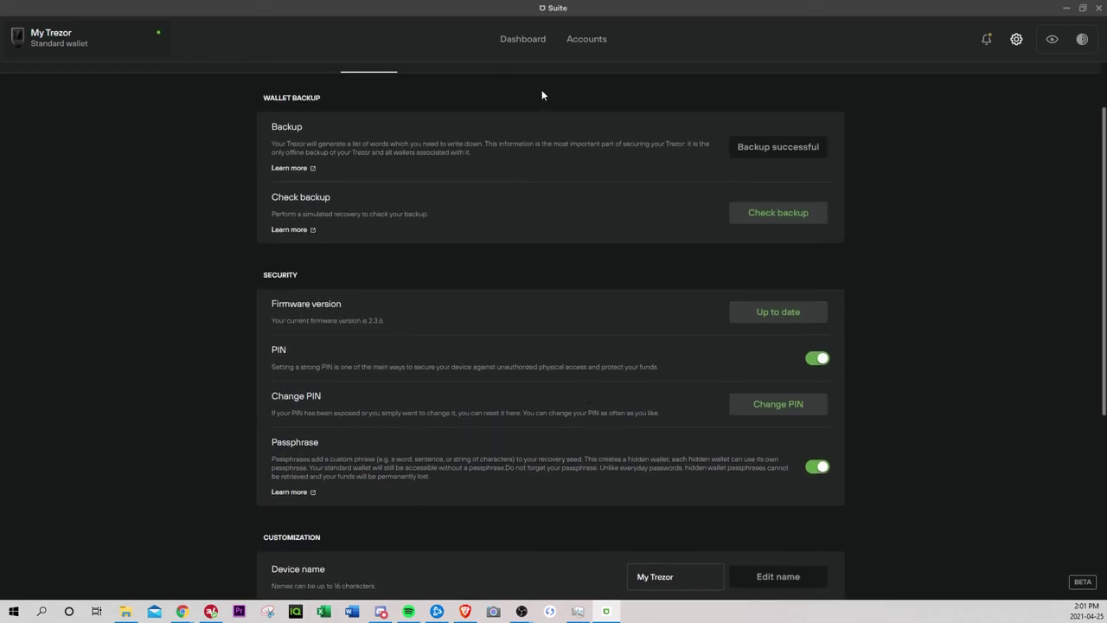
pyautogui.scroll(1, 565, 191)
pyautogui.click(447, 134)
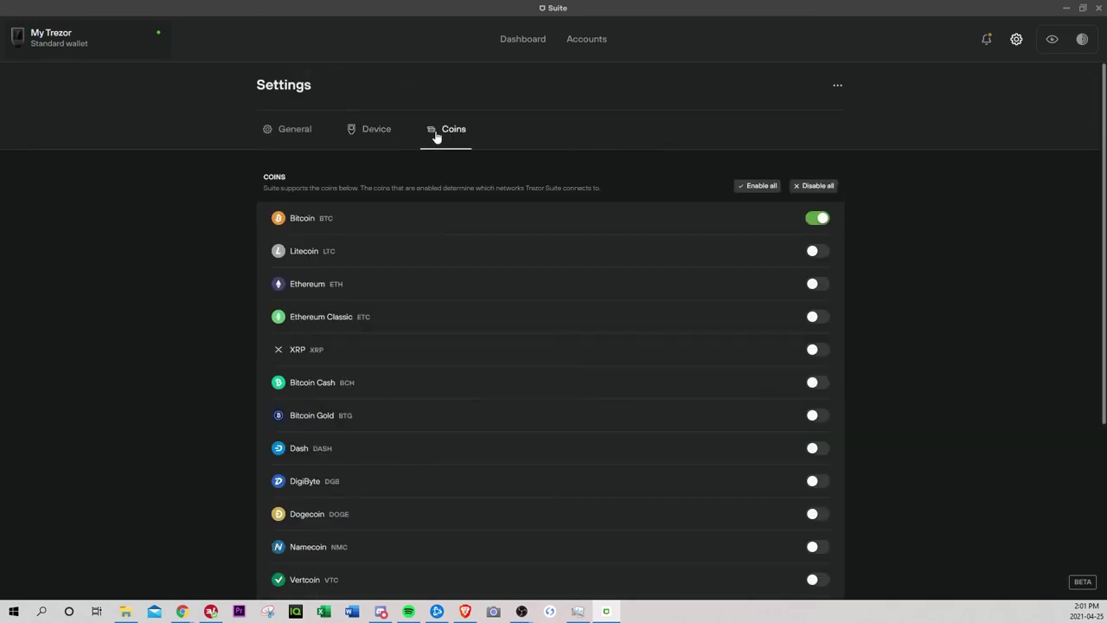
# Switch on the Ethereum, XRP and Dogecoin toggles, then return to the Dashboard
pyautogui.click(819, 286)
pyautogui.click(817, 349)
pyautogui.scroll(-2, 801, 424)
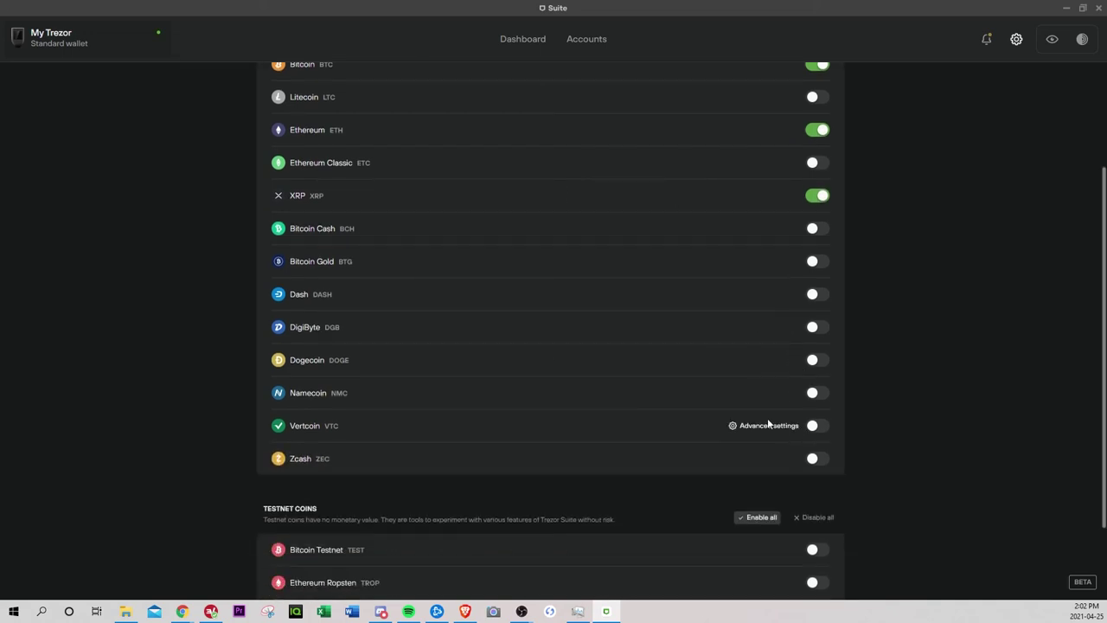
pyautogui.click(820, 360)
pyautogui.scroll(2, 779, 368)
pyautogui.click(522, 41)
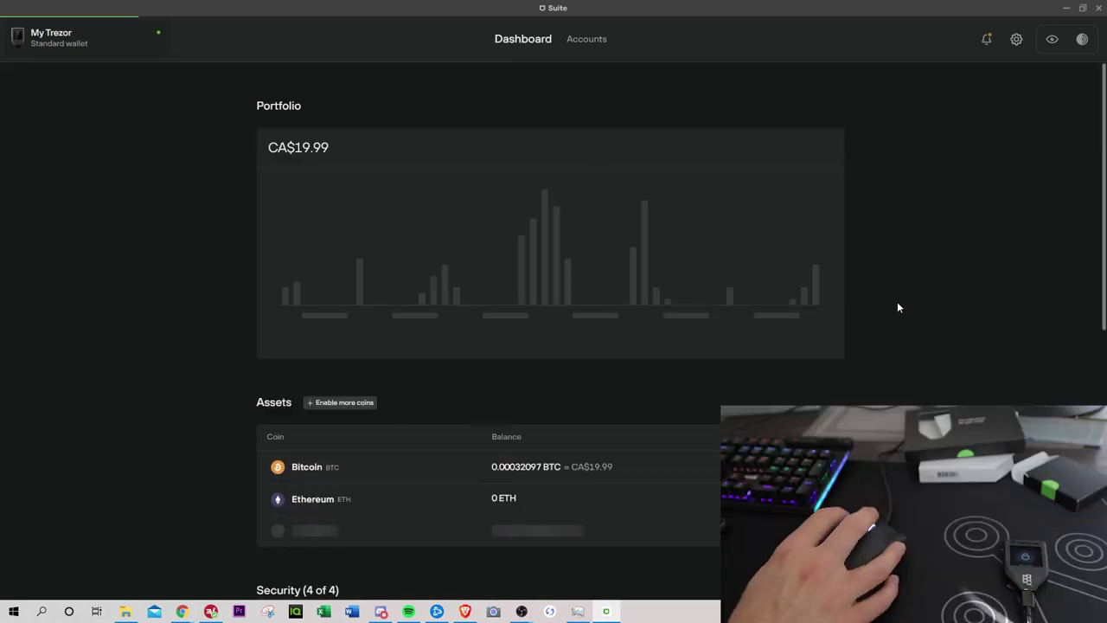
# Scroll the dashboard to inspect the newly added Ethereum, XRP and Dogecoin assets
pyautogui.scroll(-1, 924, 337)
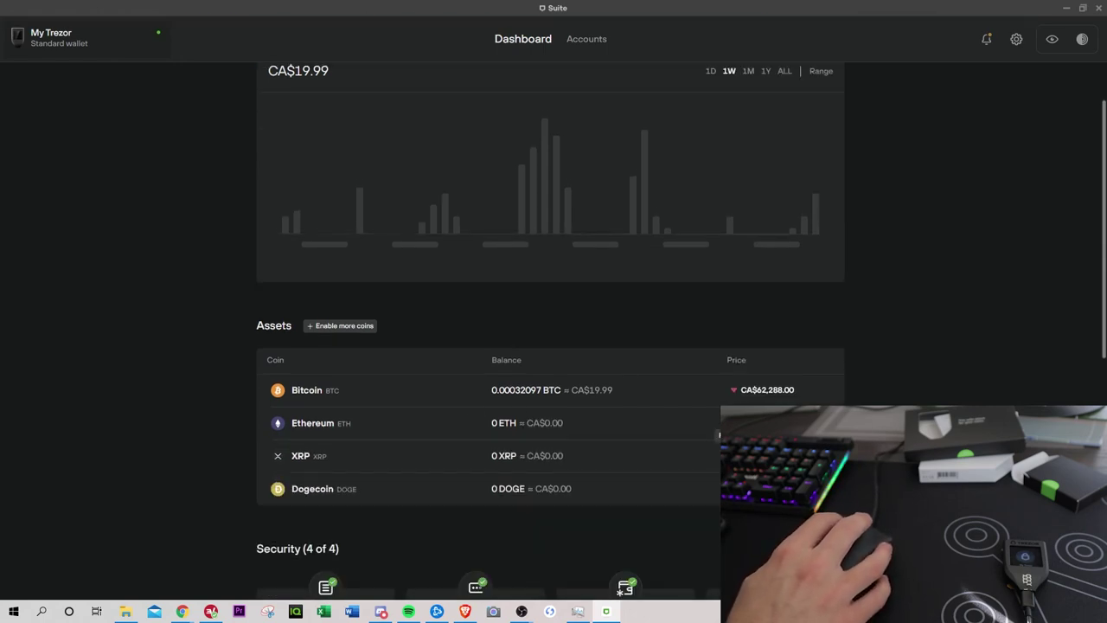
pyautogui.scroll(1, 554, 329)
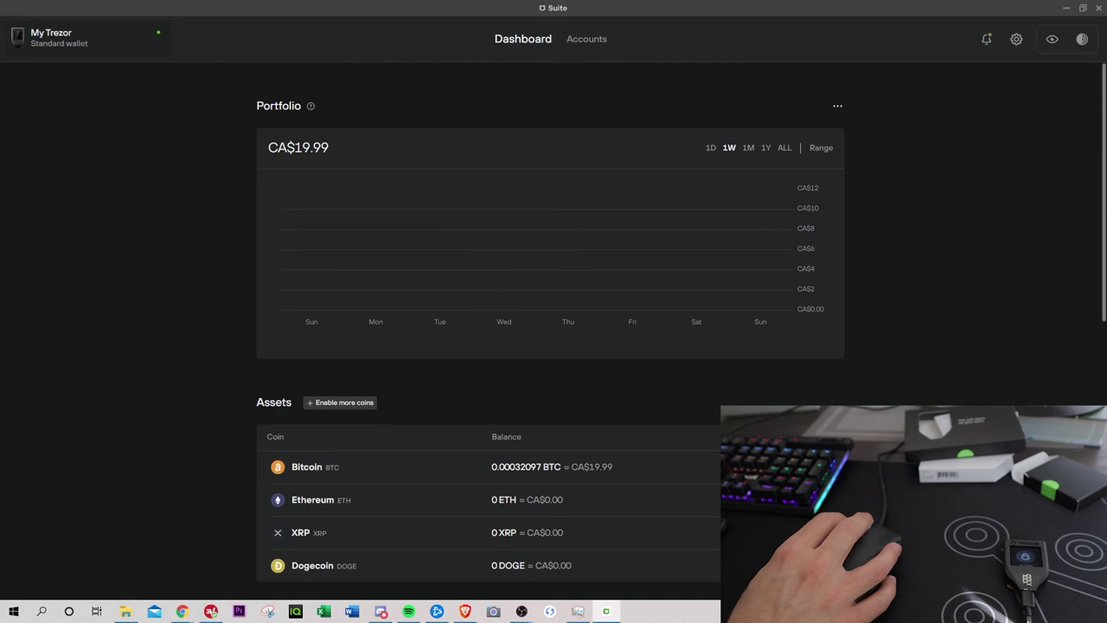
pyautogui.scroll(-3, 554, 329)
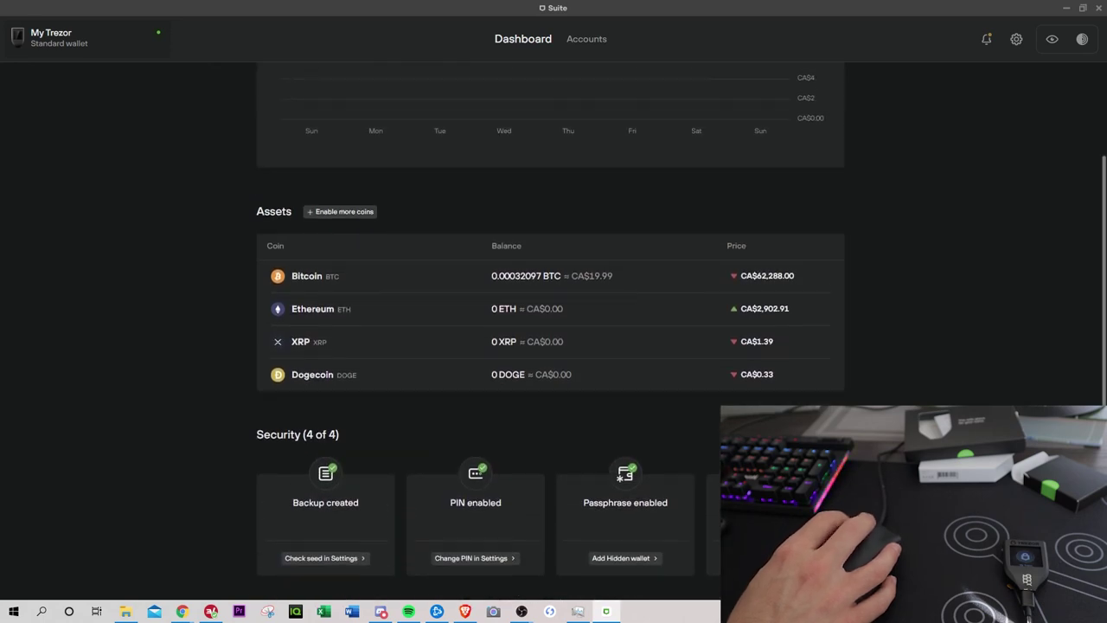
pyautogui.scroll(1, 553, 329)
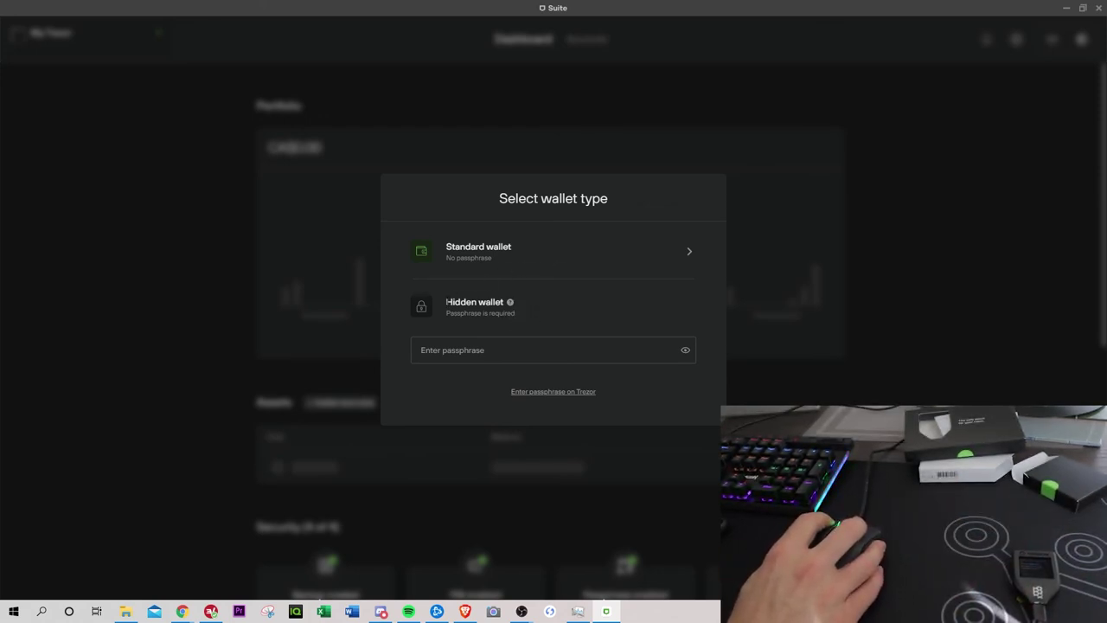
pyautogui.click(446, 302)
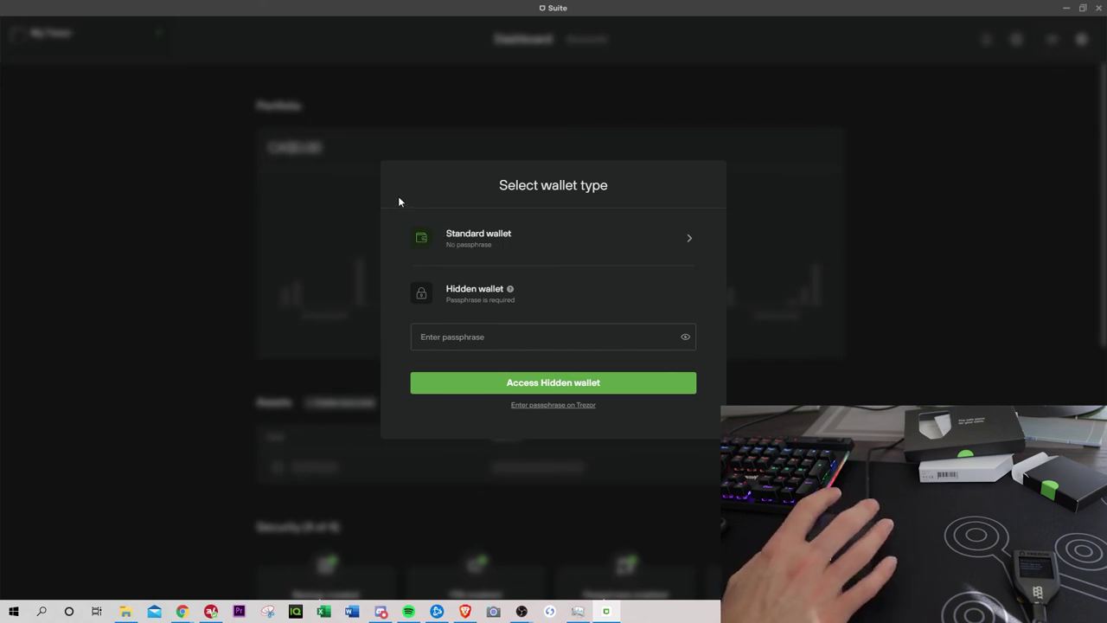
pyautogui.moveTo(400, 201); pyautogui.dragTo(613, 250)
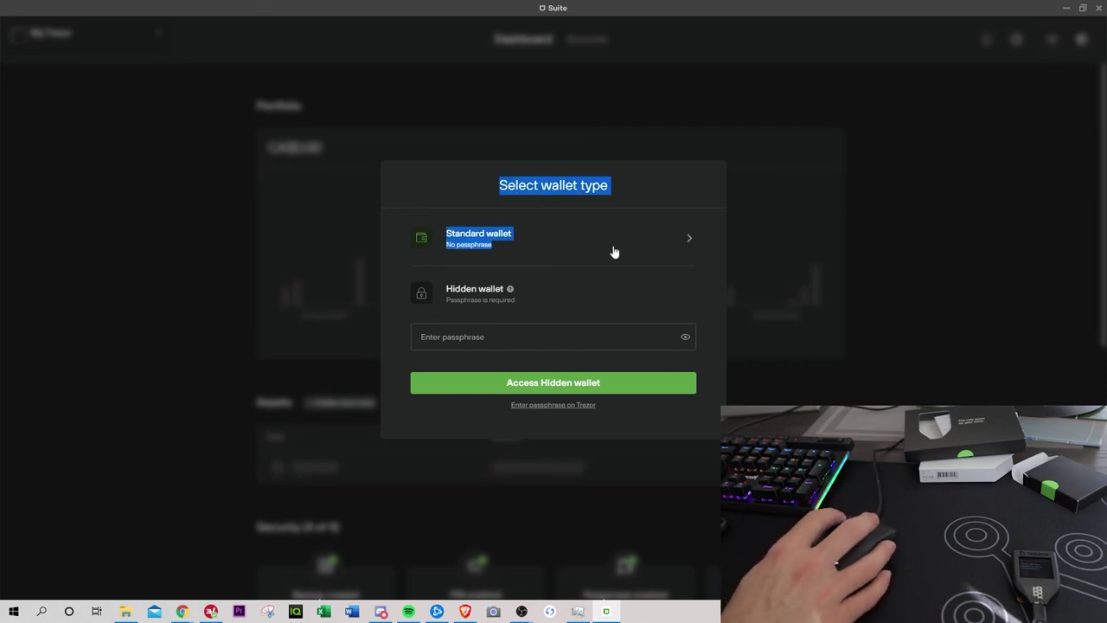
pyautogui.click(655, 187)
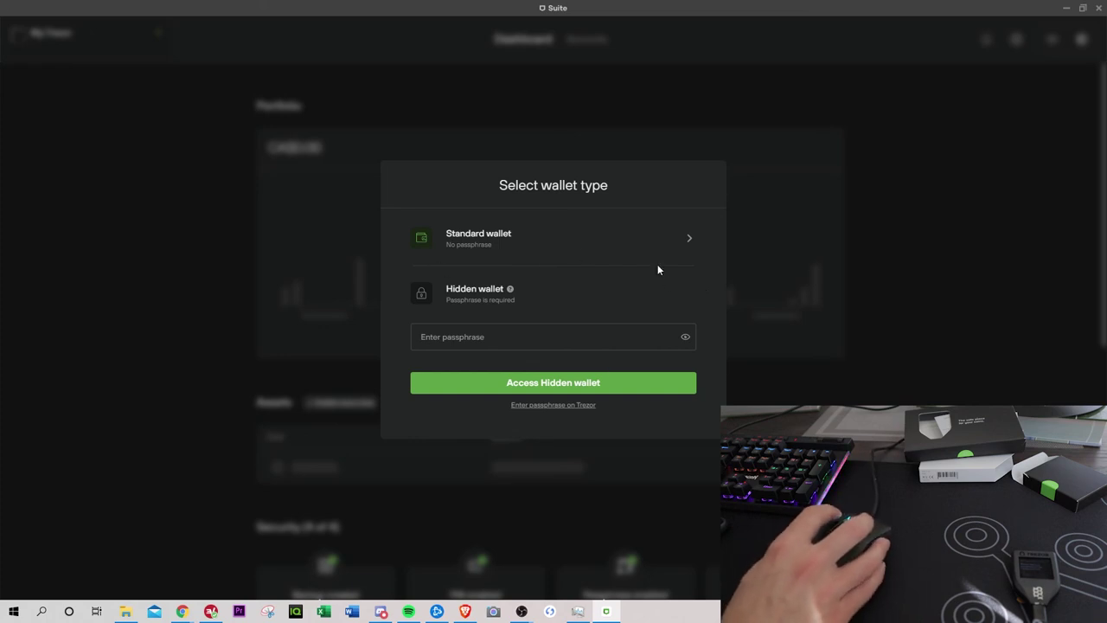
pyautogui.click(621, 238)
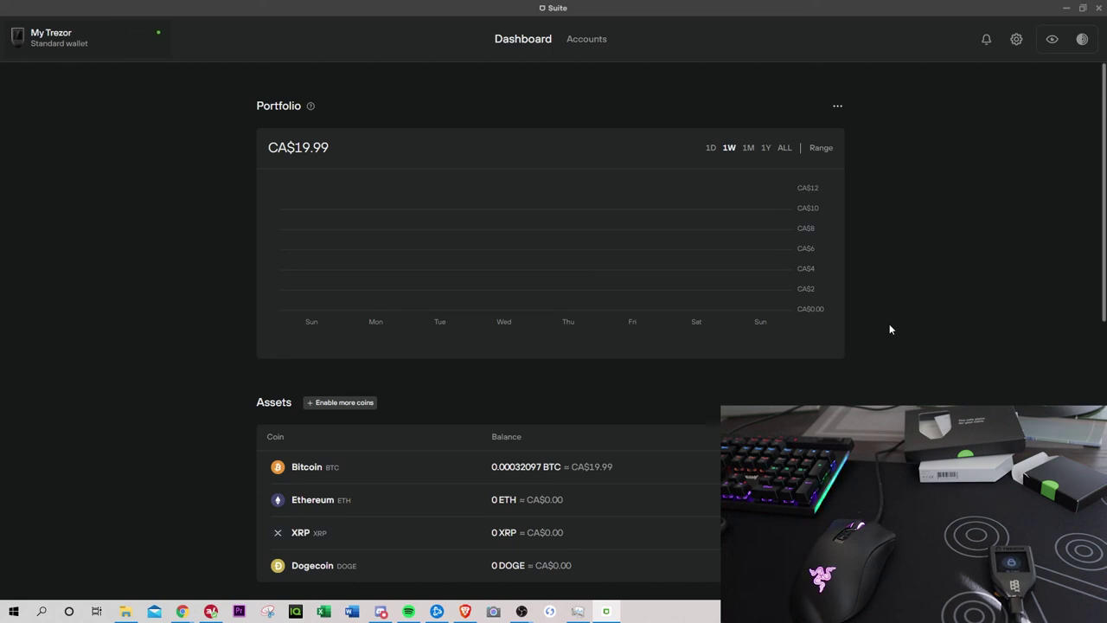
# Minimize Trezor Suite to reveal the Coinbase dashboard in Chrome
pyautogui.click(1067, 9)
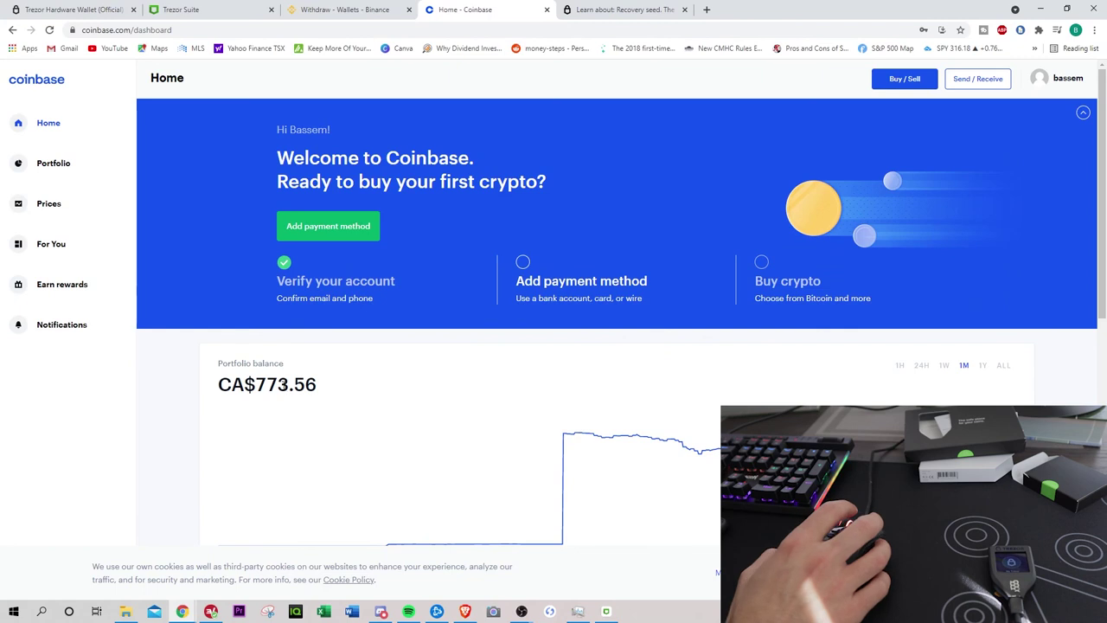